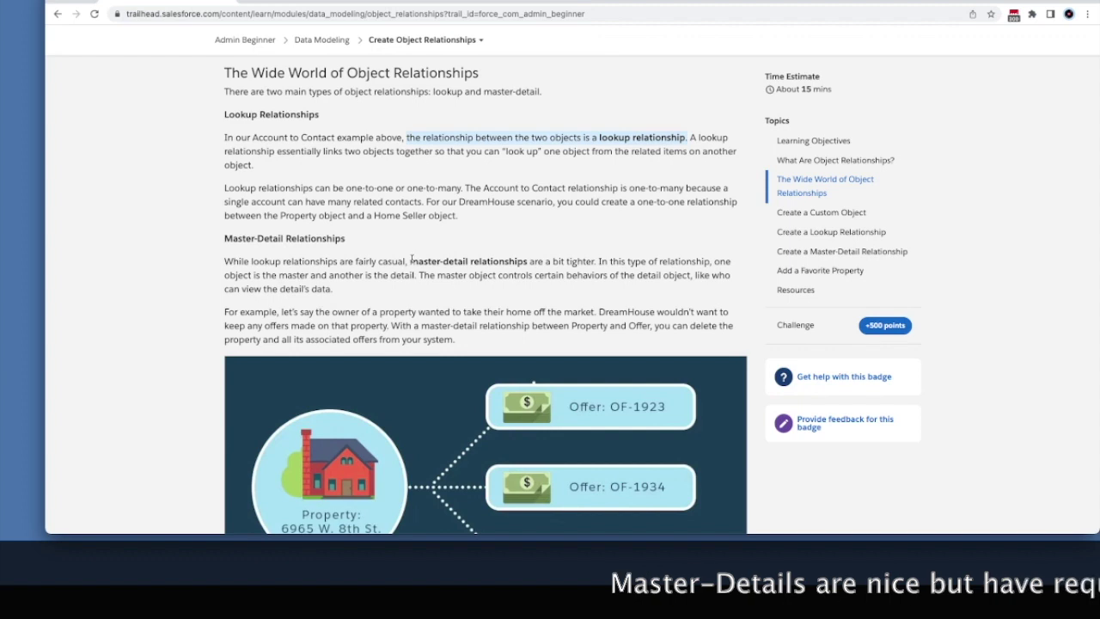
- Read the unit's sections on lookup and master-detail relationships, continuing through to the hands-on challenge requirements
left_click_drag(410, 261, 224, 289)
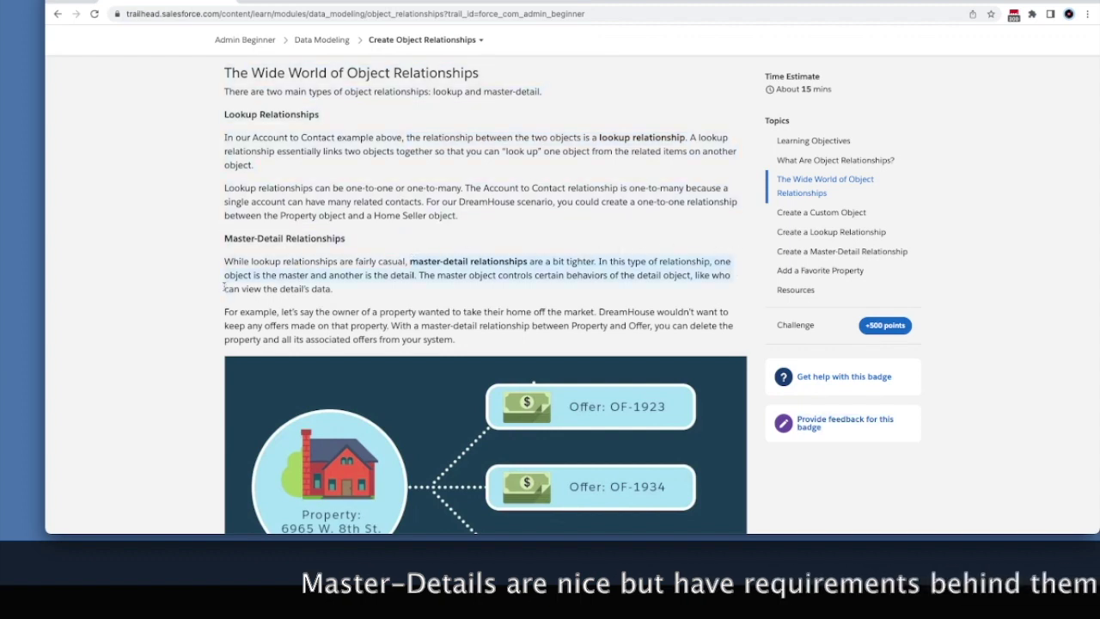
left_click(421, 273)
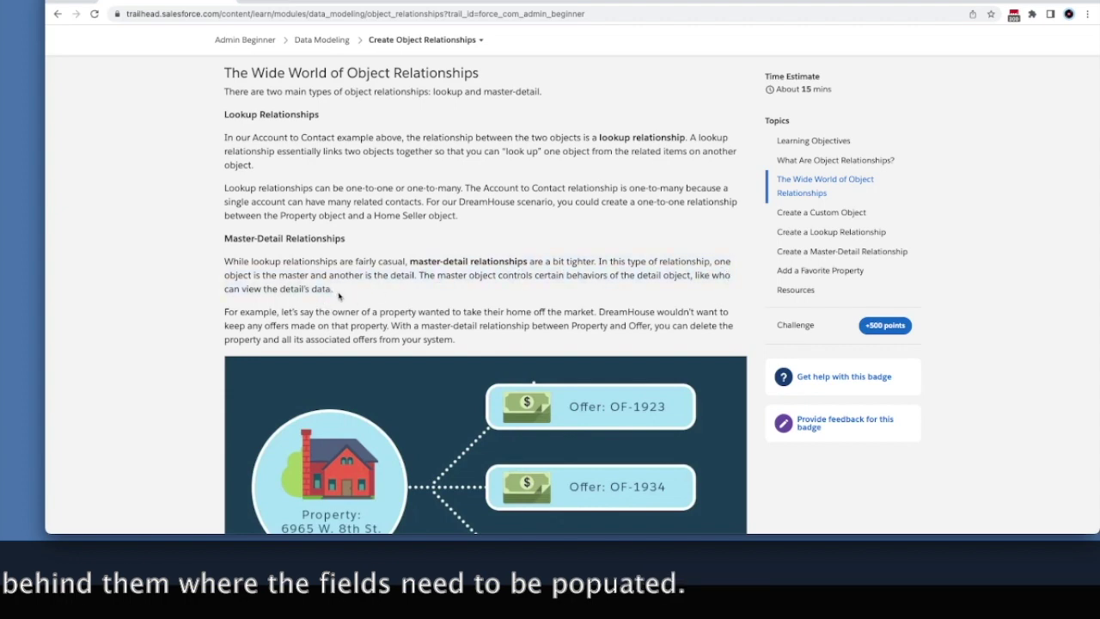
scroll(338, 296, "down", 3)
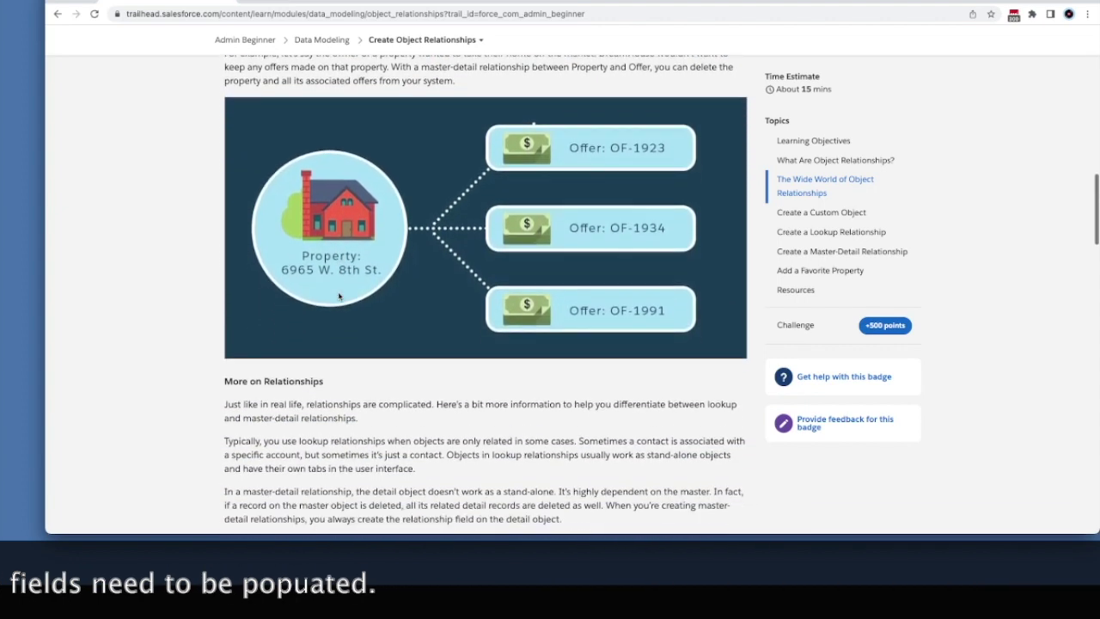
scroll(337, 296, "down", 3)
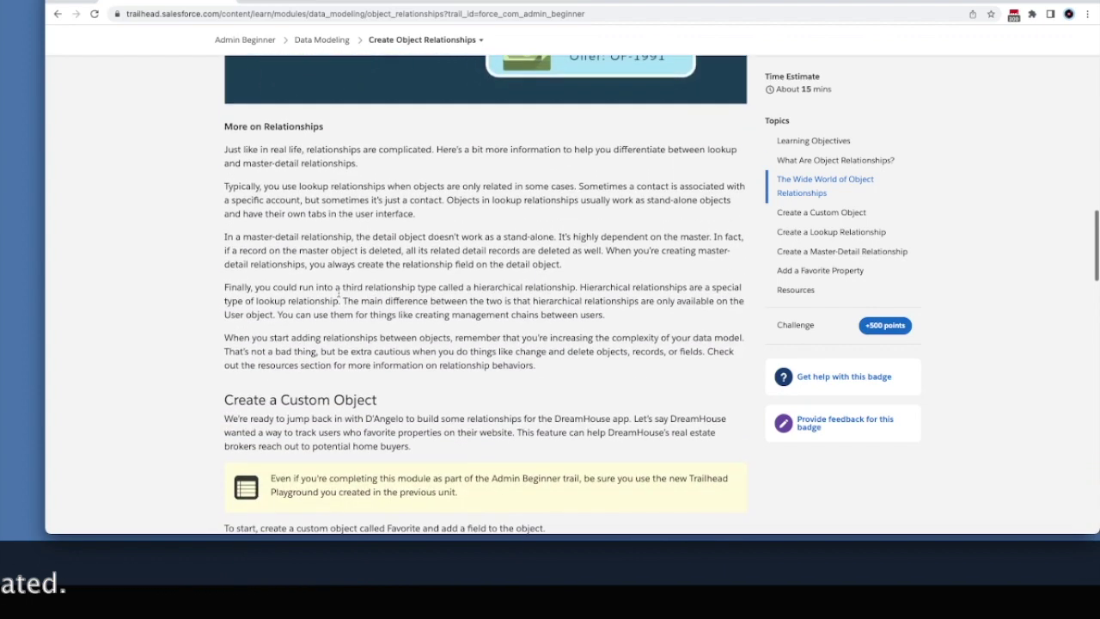
scroll(338, 295, "down", 1)
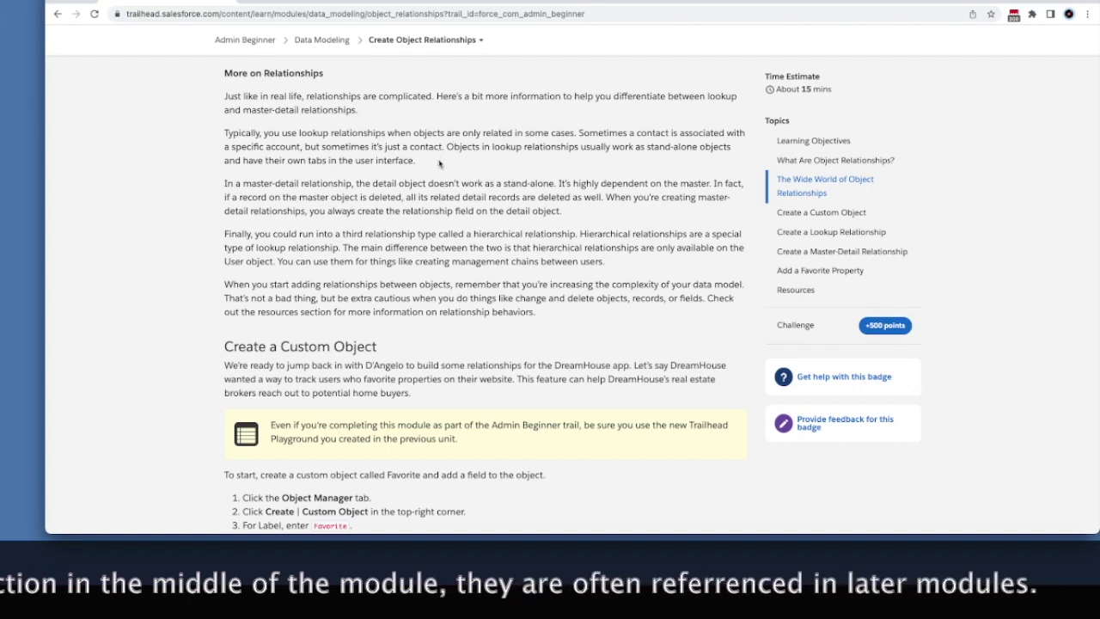
scroll(439, 164, "down", 2)
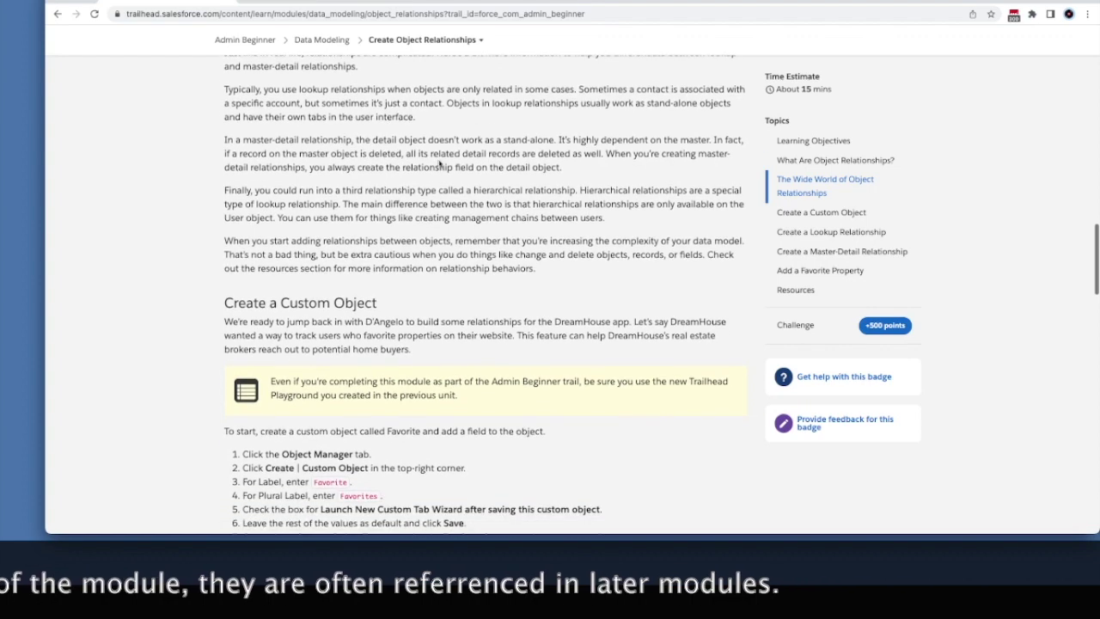
scroll(439, 159, "down", 3)
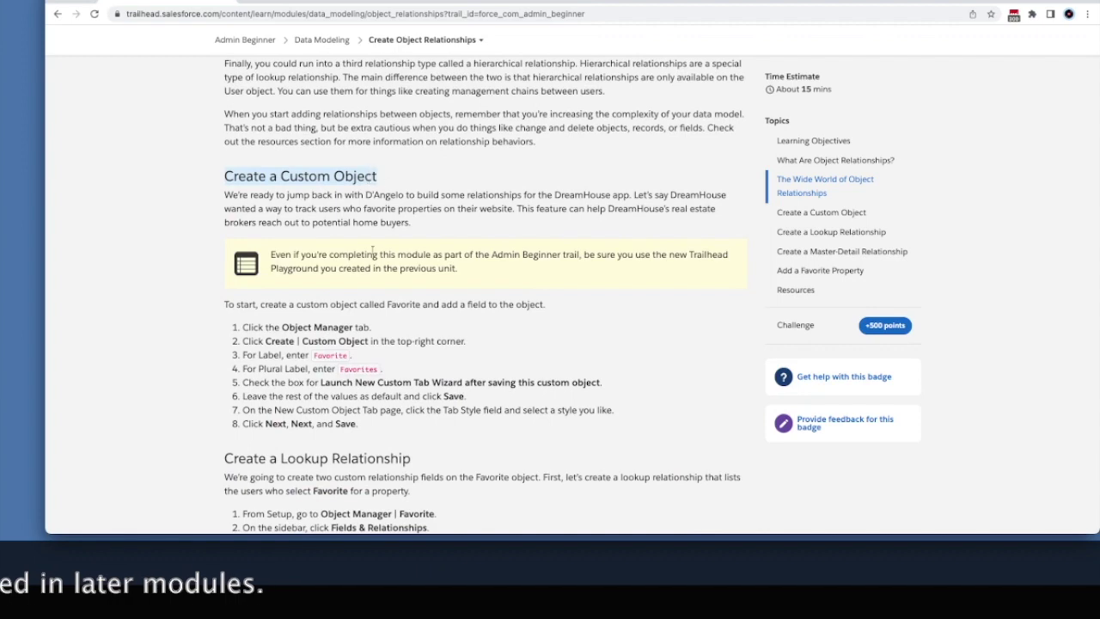
scroll(402, 341, "down", 20)
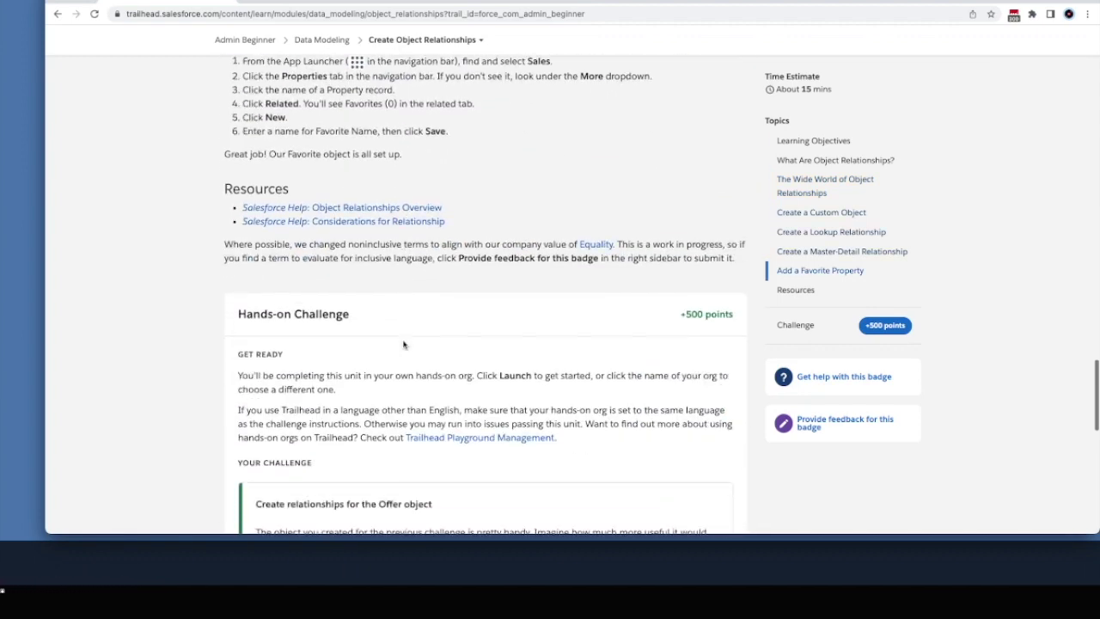
scroll(402, 341, "down", 9)
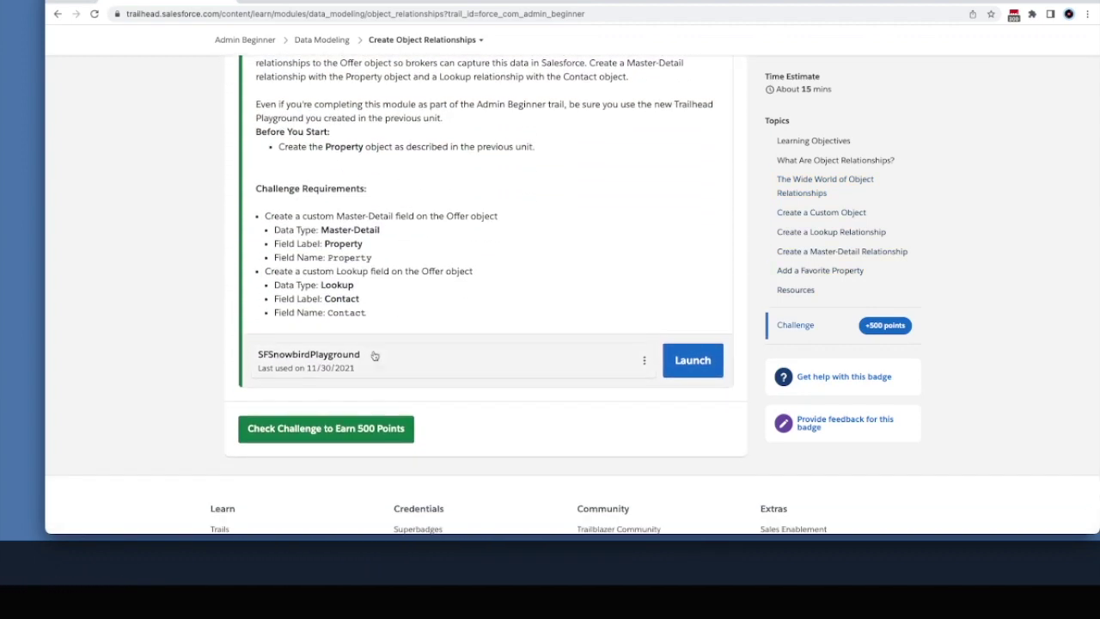
- Launch the SFSnowbirdPlayground org and return to the unit's Create a Custom Object instructions
left_click(694, 364)
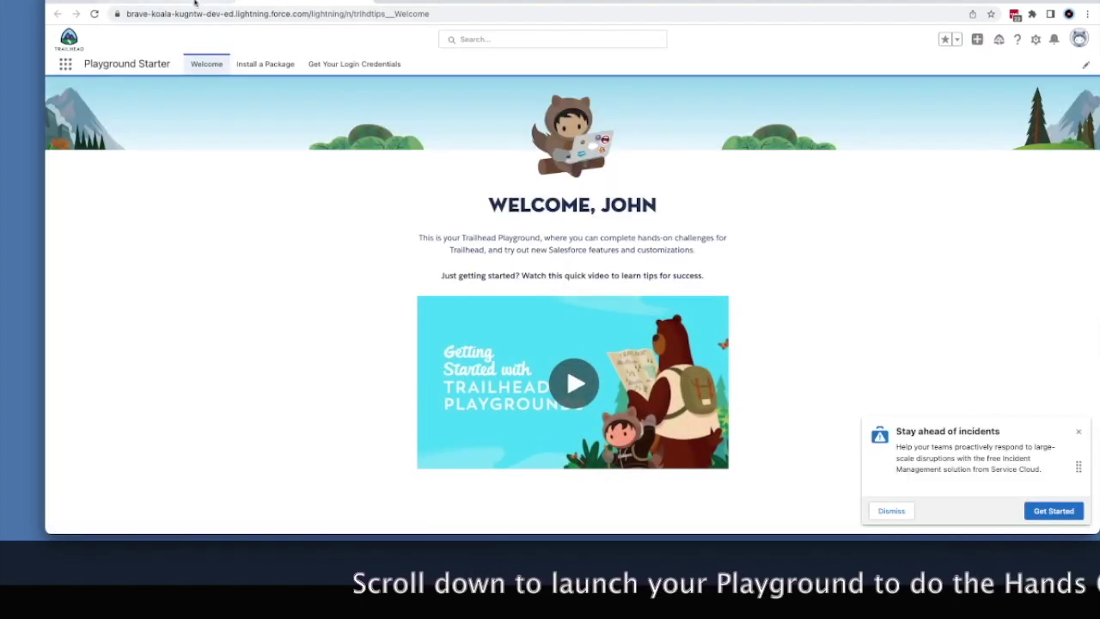
left_click(443, 2)
scroll(423, 231, "up", 10)
scroll(423, 230, "up", 5)
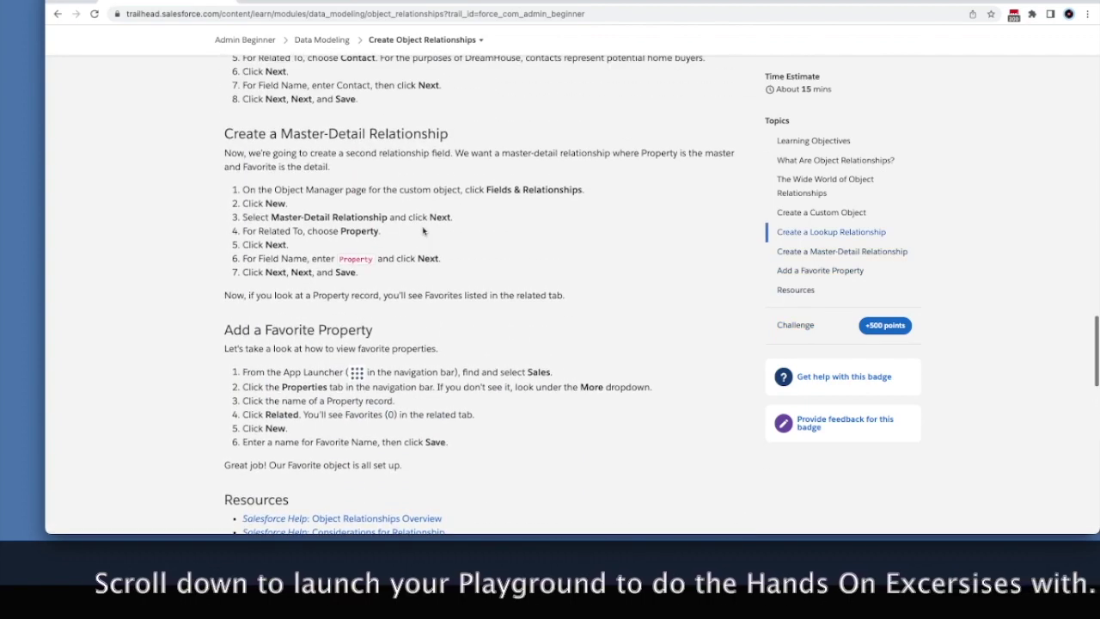
scroll(417, 247, "up", 2)
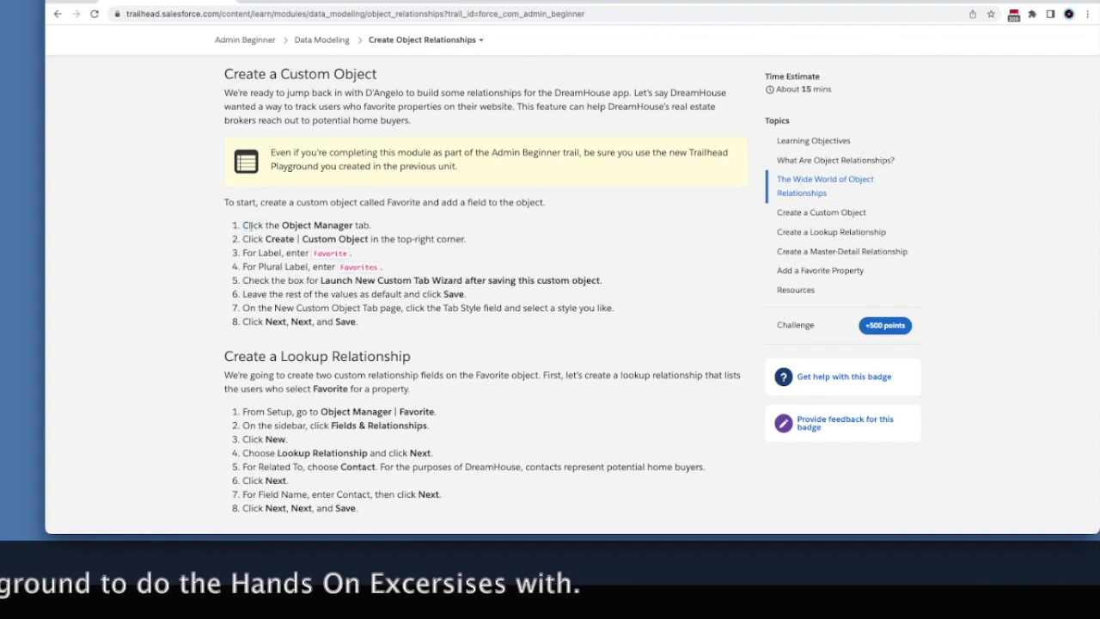
- Switch to the playground org and open its Setup home page
left_click(653, 2)
left_click(1034, 41)
left_click(994, 70)
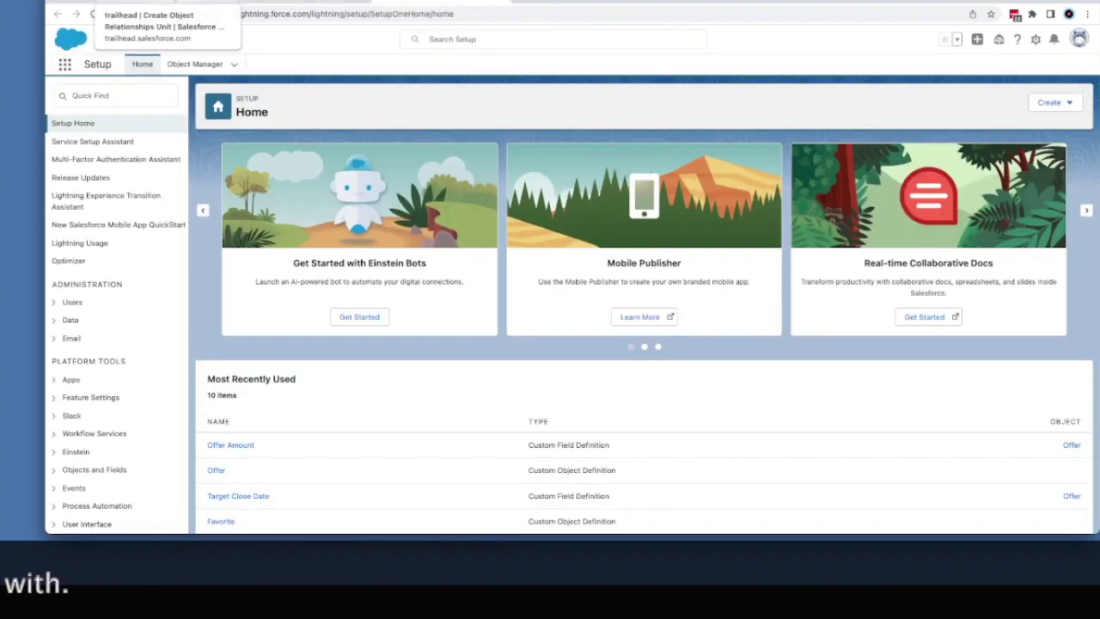
left_click(1040, 275)
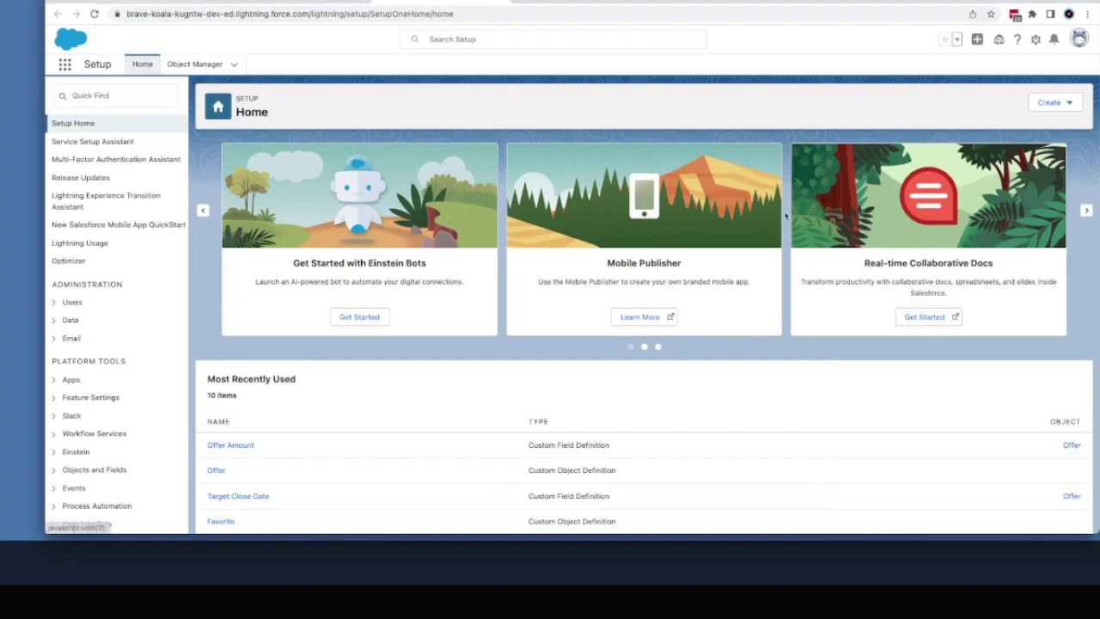
- Split the Trailhead instructions into their own browser window and resize both windows to sit side by side with playground Setup
left_click_drag(170, 3, 788, 351)
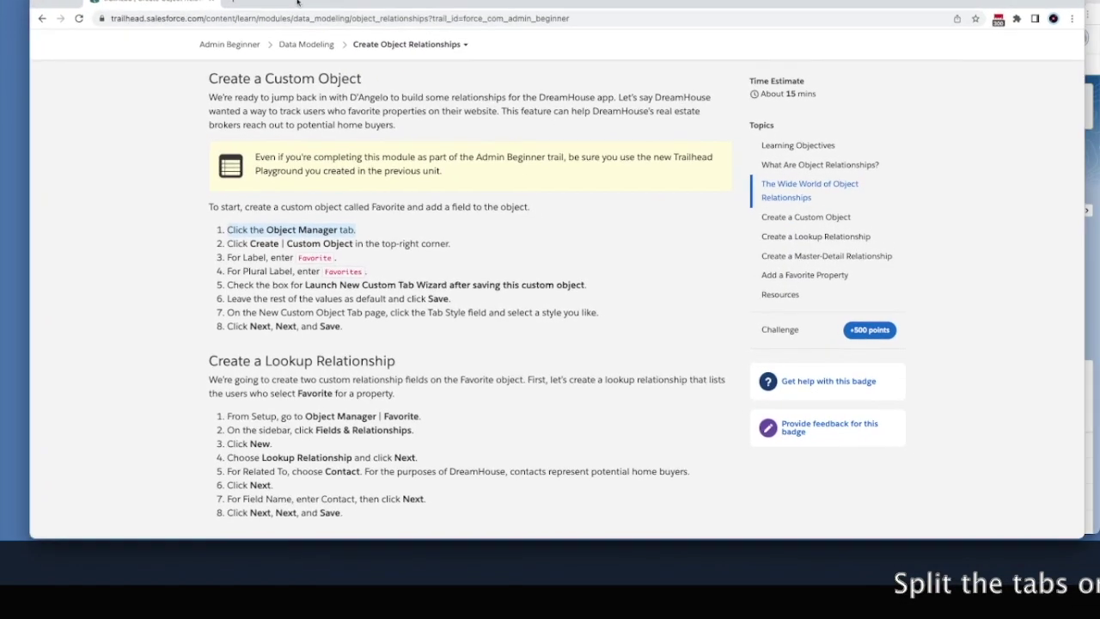
left_click_drag(1054, 346, 647, 318)
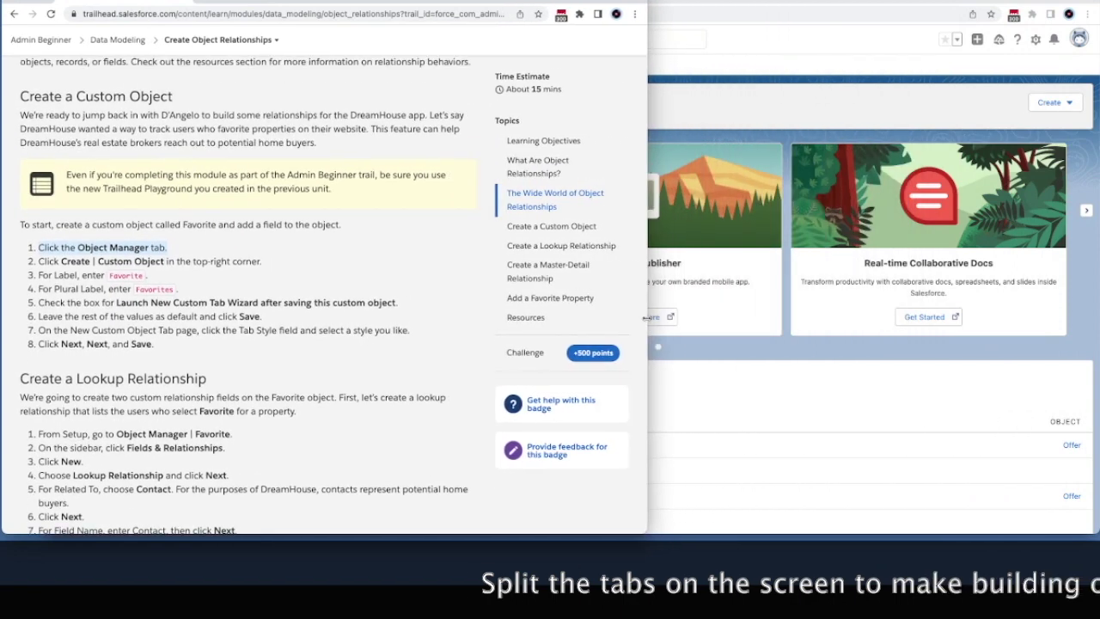
left_click_drag(648, 135, 607, 137)
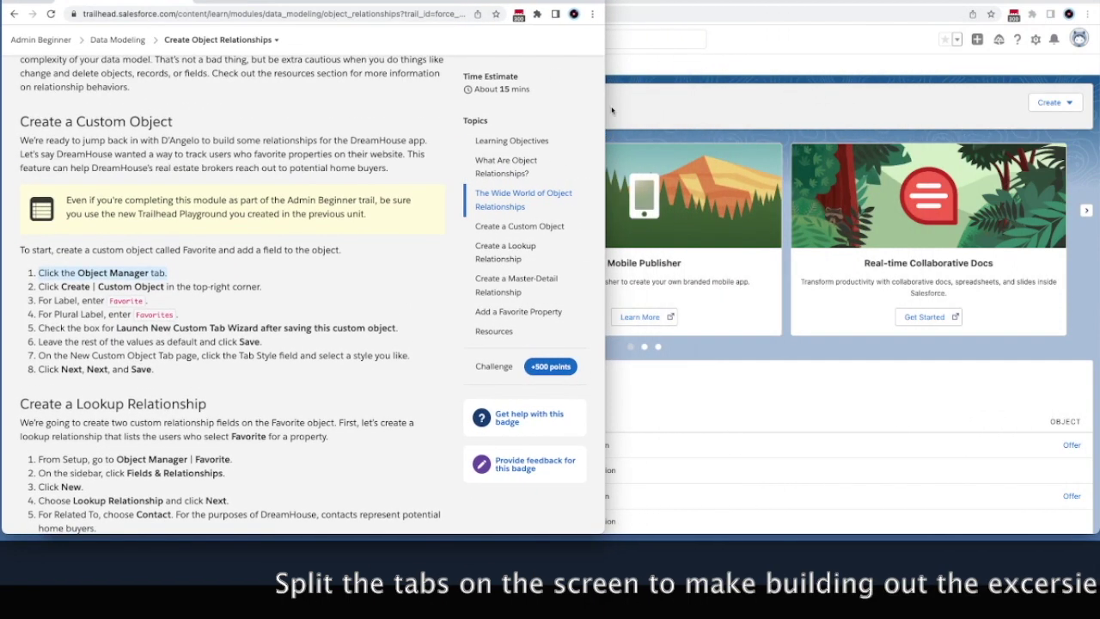
left_click(636, 172)
left_click_drag(45, 162, 453, 151)
- Try to create a custom object with the label Favorite and the plural label Favorites
left_click(601, 67)
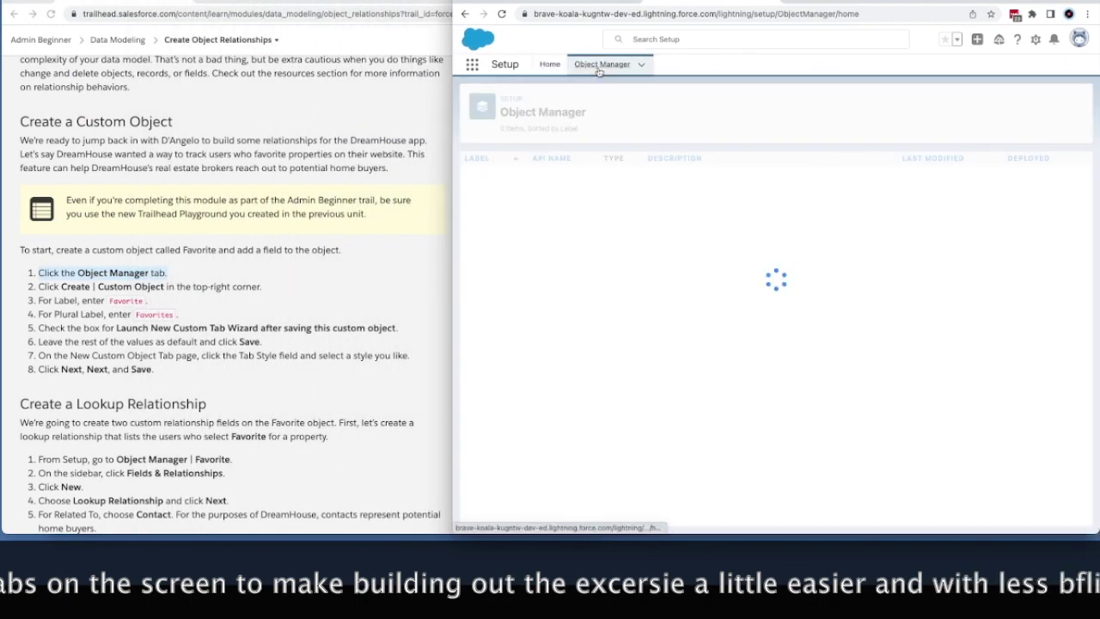
left_click(1050, 103)
left_click(1029, 133)
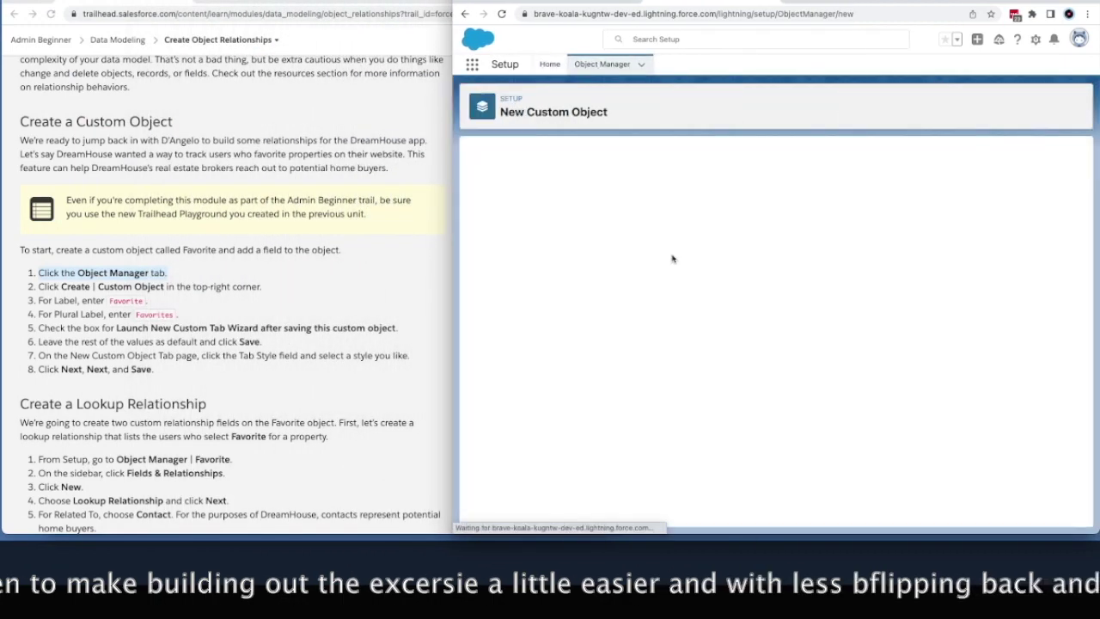
type("Favorite")
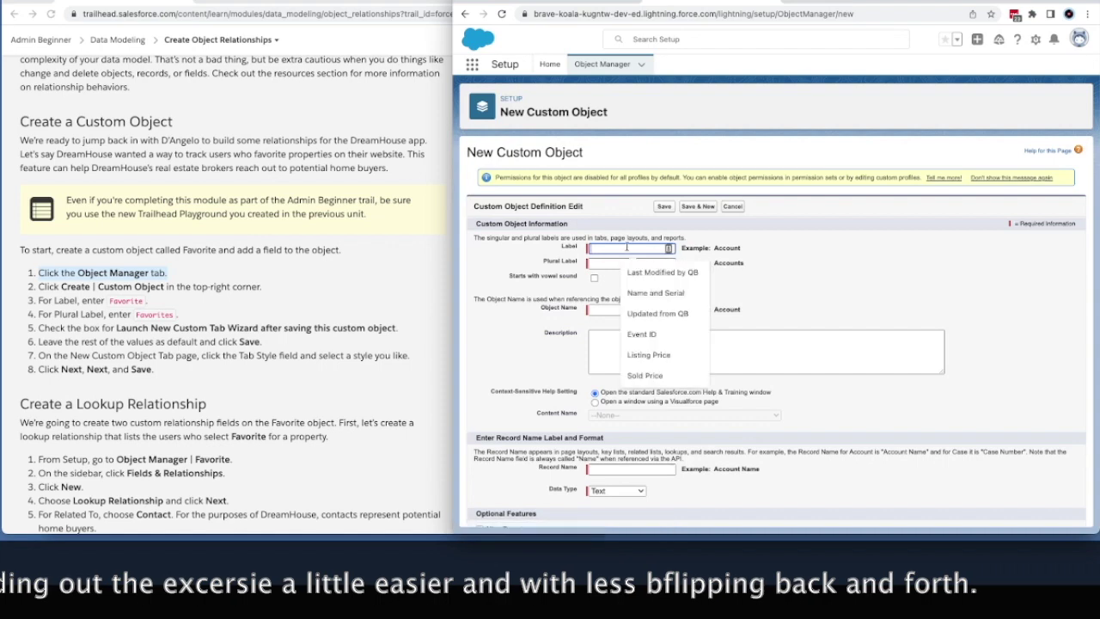
key("Tab")
type("Favori")
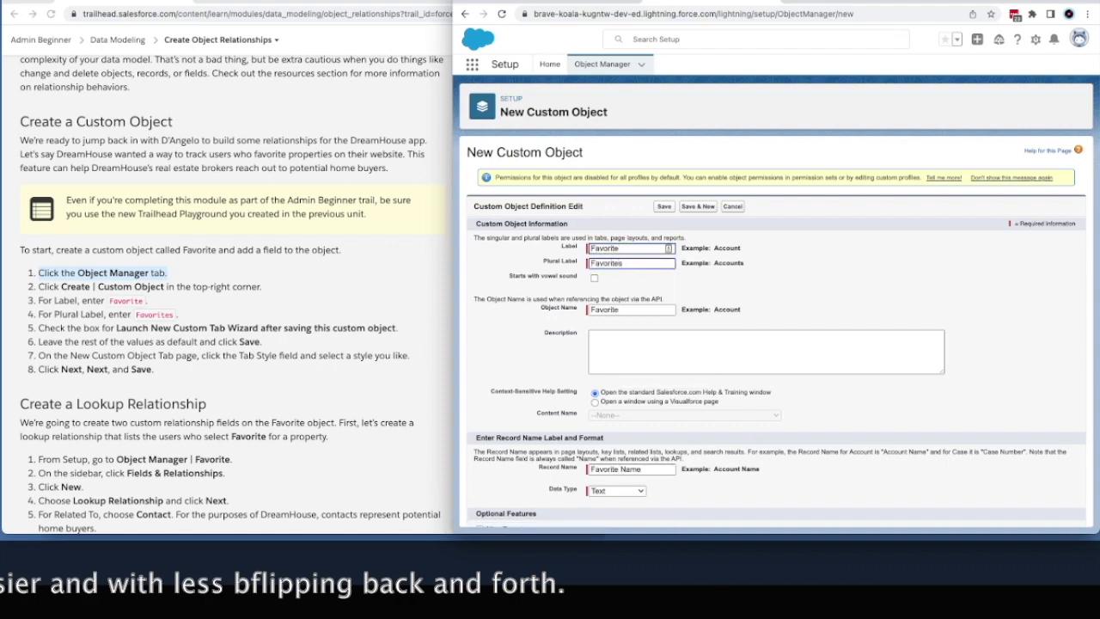
scroll(559, 374, "down", 5)
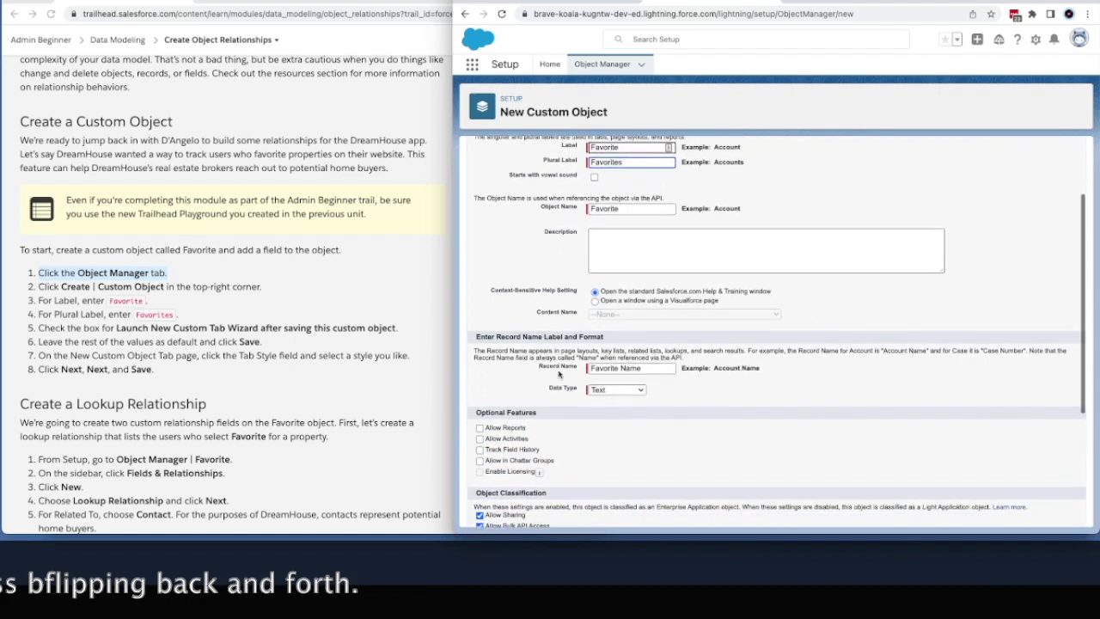
scroll(559, 374, "down", 2)
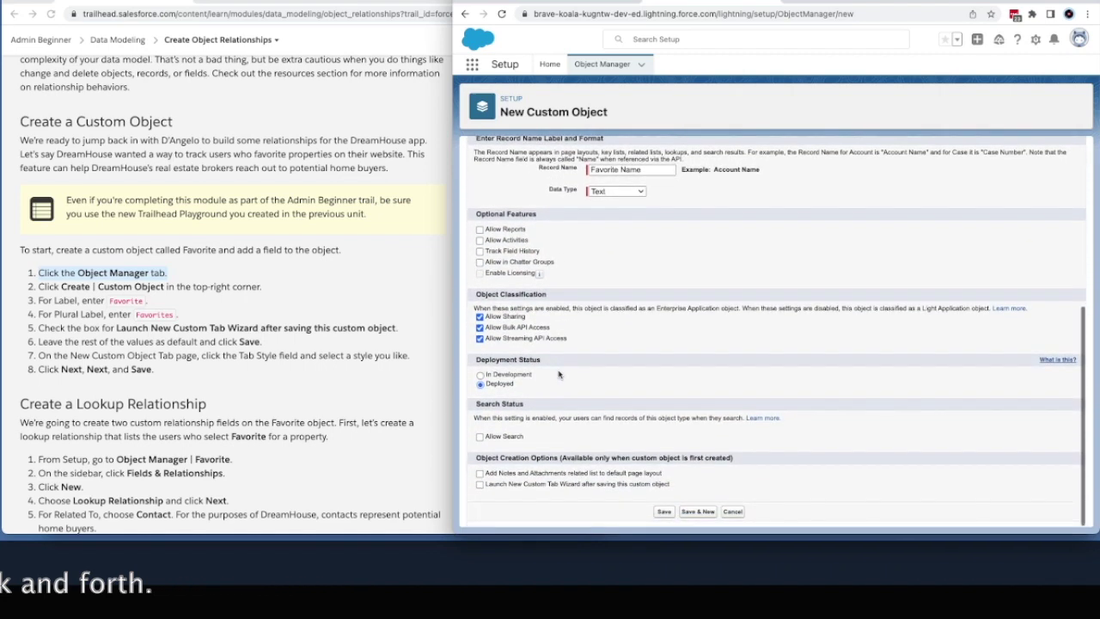
left_click(664, 511)
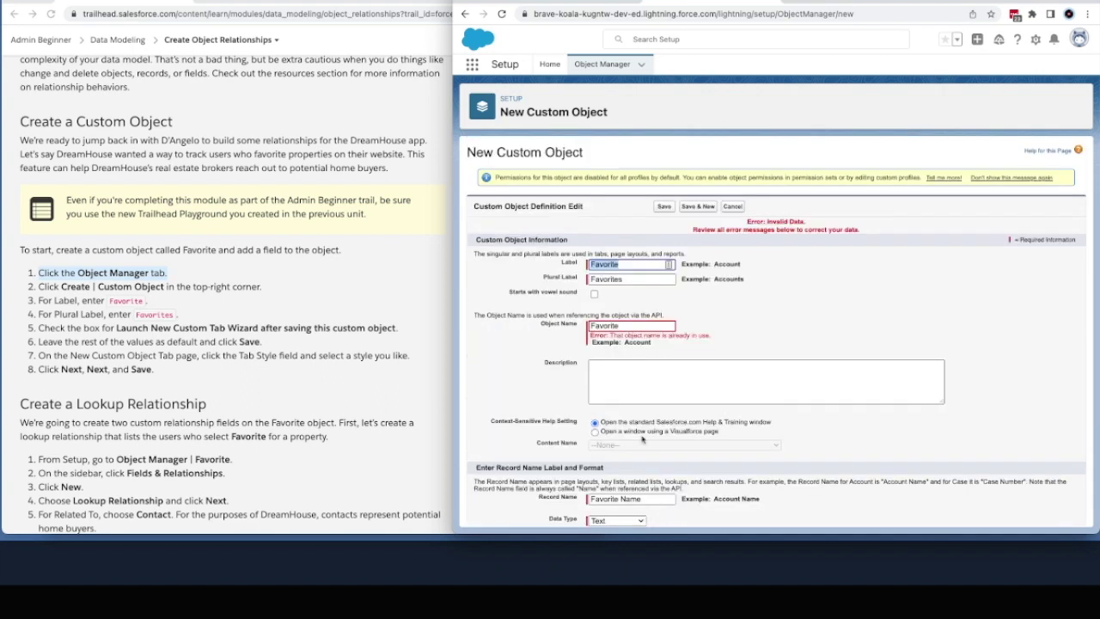
- Create a custom object labelled Fav with the plural label Faves, launching the new custom tab wizard after saving
left_click(600, 69)
left_click(1059, 110)
left_click(997, 132)
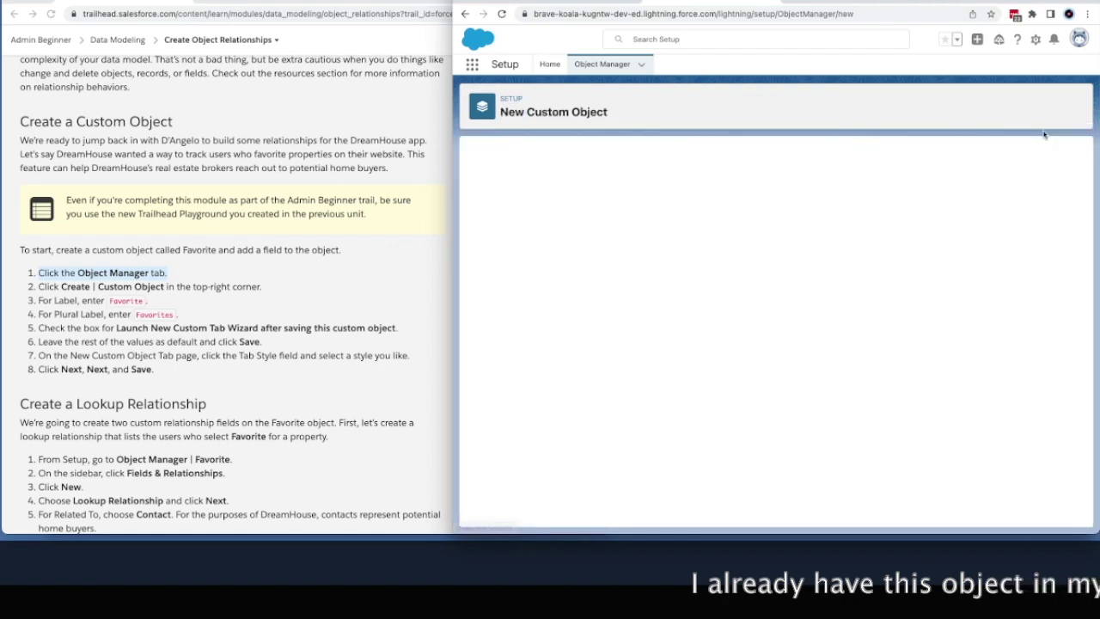
left_click(642, 248)
type("Fav")
key("Tab")
type("Favs")
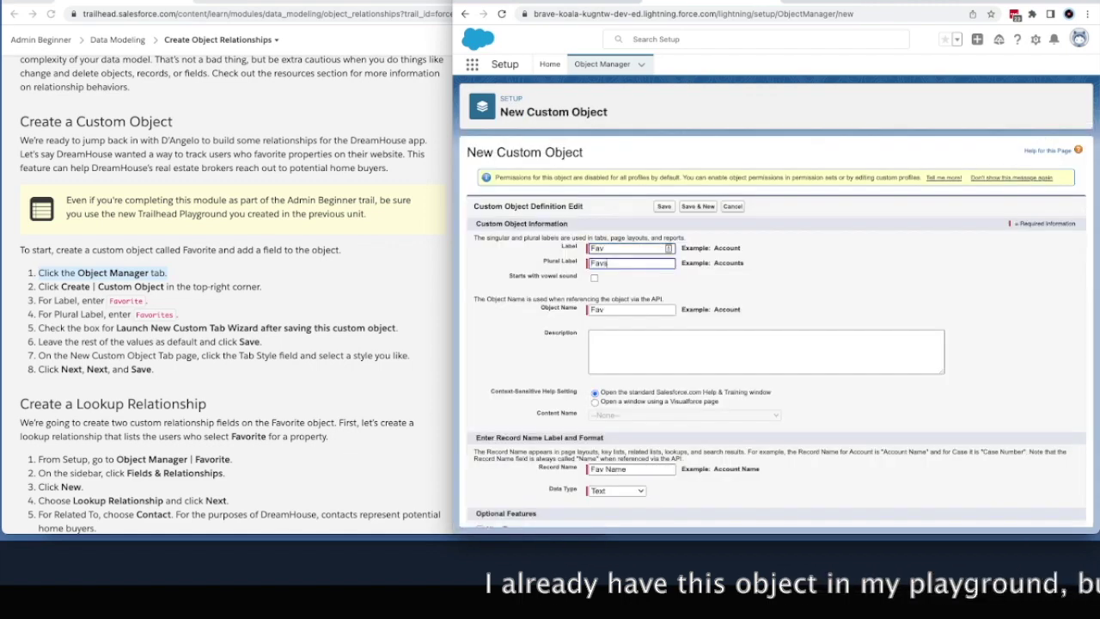
scroll(597, 514, "down", 5)
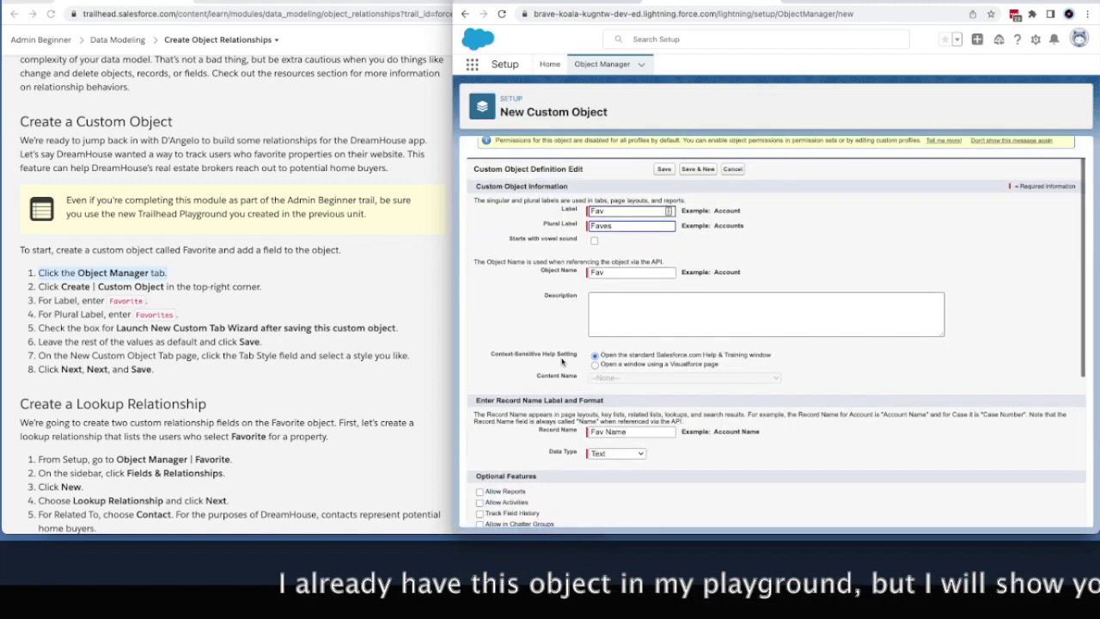
left_click(664, 512)
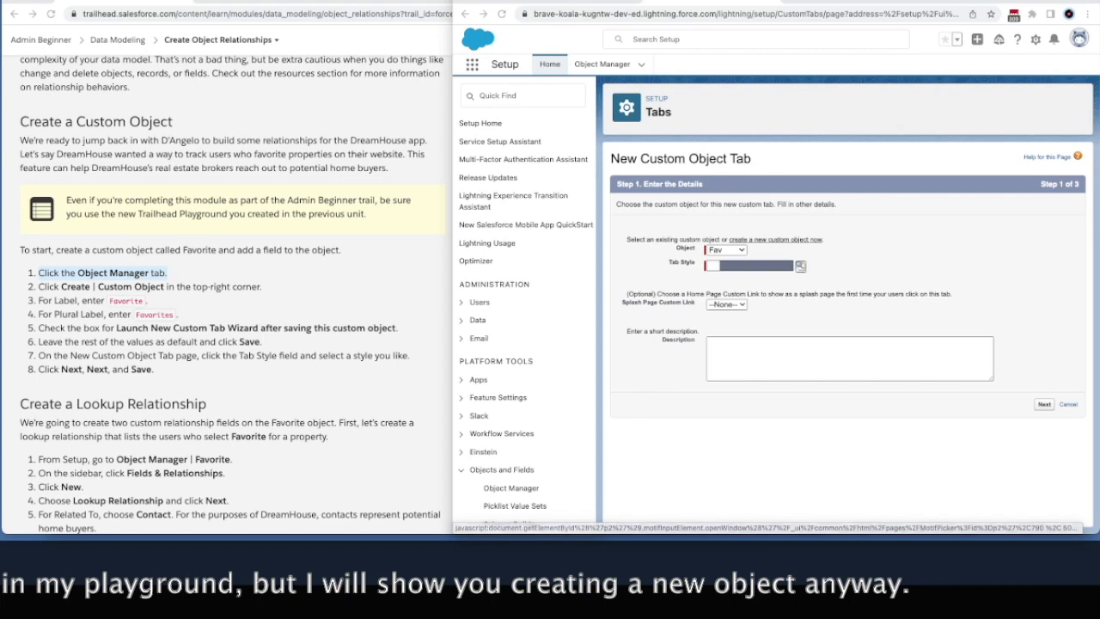
- Choose the Triangle tab style for the Fav object's custom tab
left_click(801, 268)
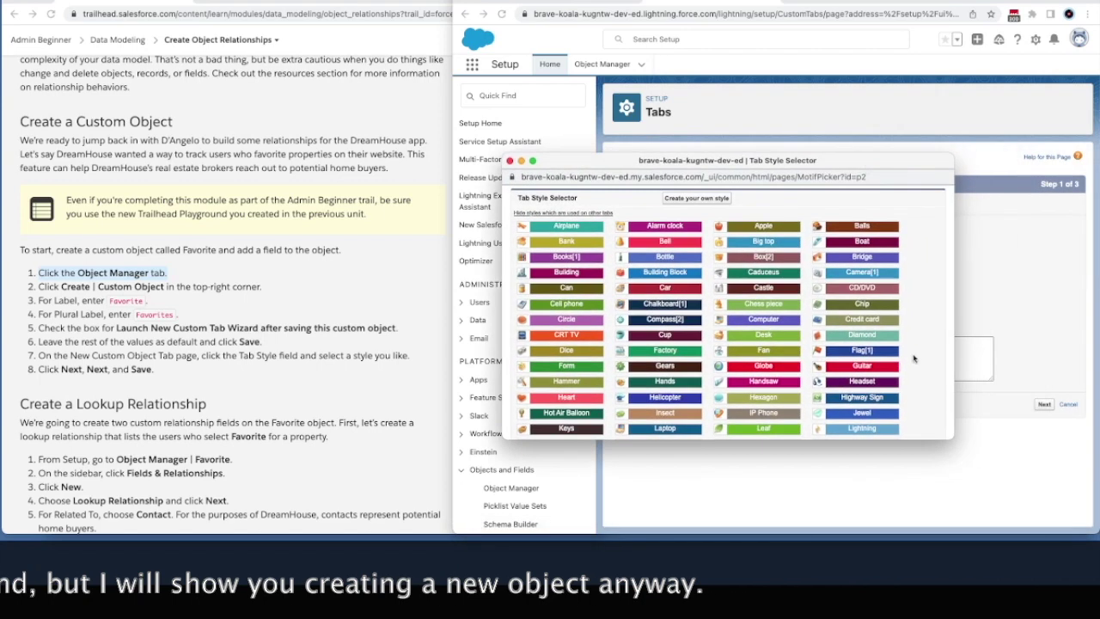
scroll(911, 373, "down", 3)
scroll(912, 373, "down", 2)
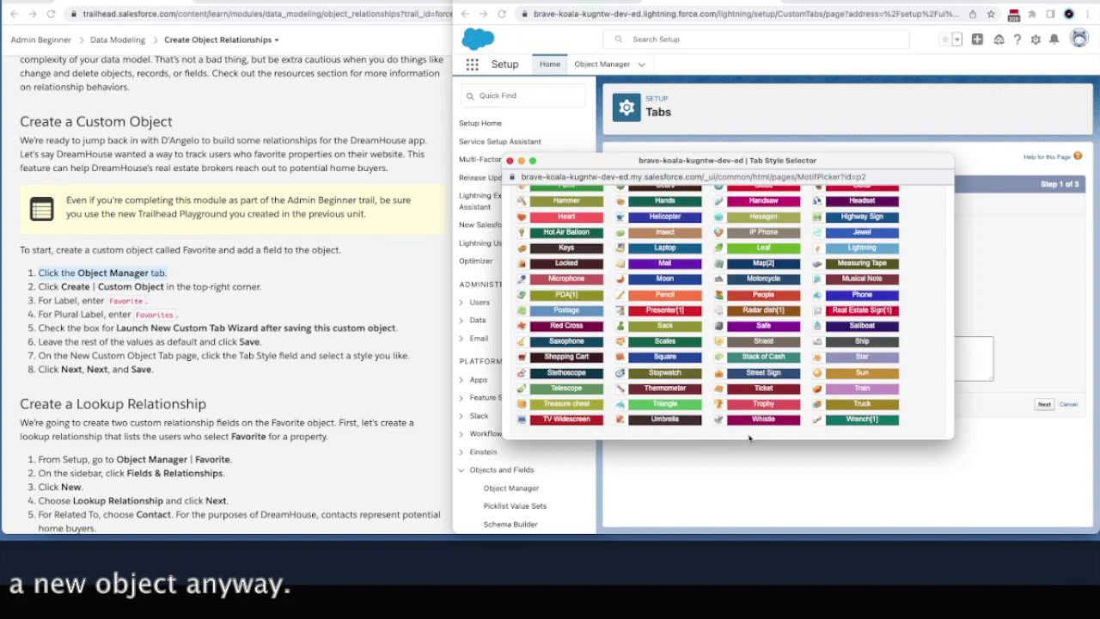
left_click(645, 406)
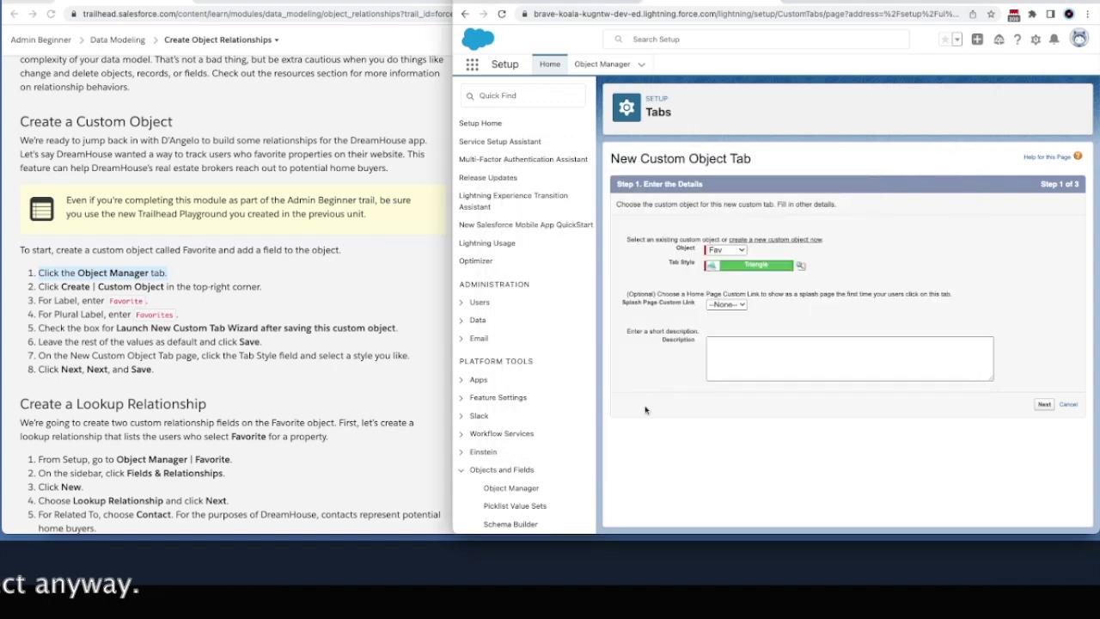
- Keep the default profile visibility and custom app selections for the Fav tab, and save it
left_click(1044, 405)
scroll(978, 373, "down", 10)
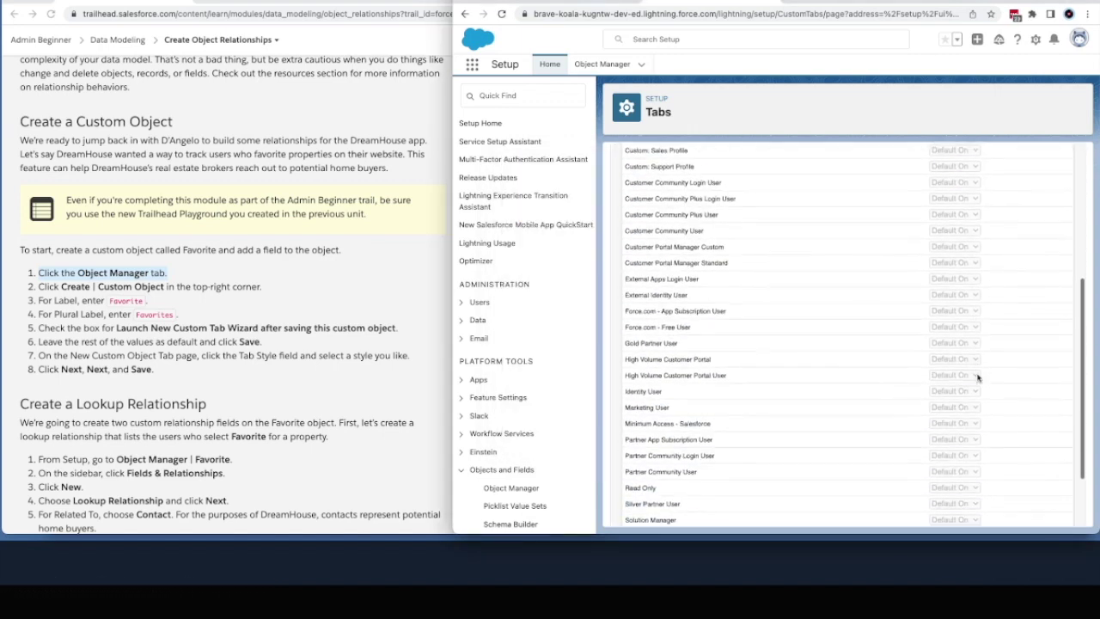
left_click(1044, 513)
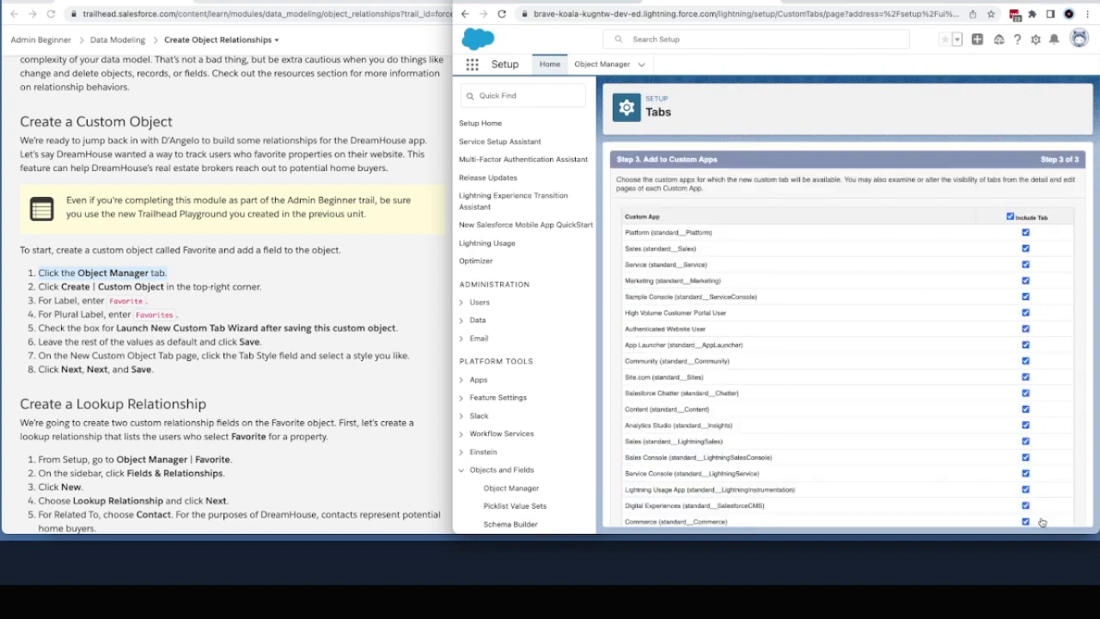
scroll(1042, 522, "down", 2)
left_click(1042, 514)
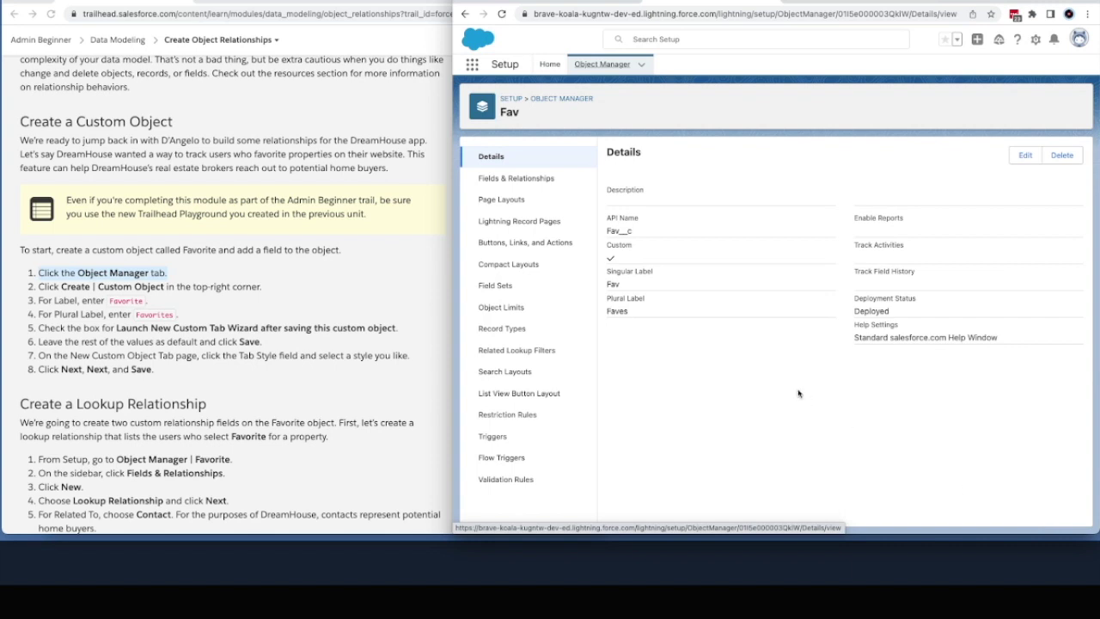
- Find the existing Favorite object in Object Manager and open its fields and relationships
left_click(213, 310)
scroll(158, 439, "down", 5)
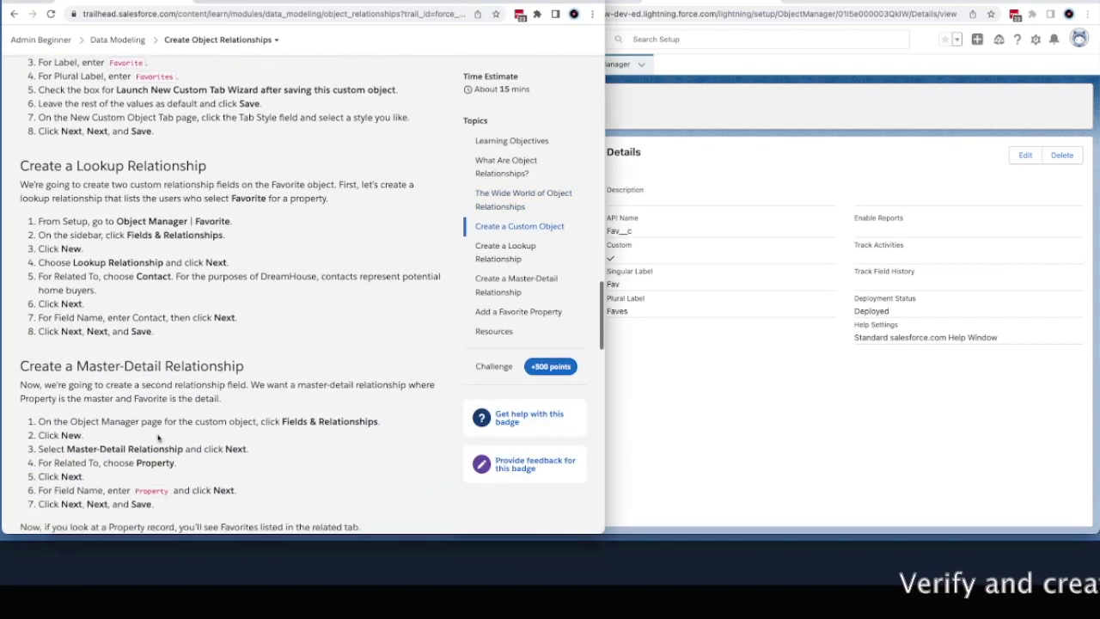
scroll(158, 439, "down", 2)
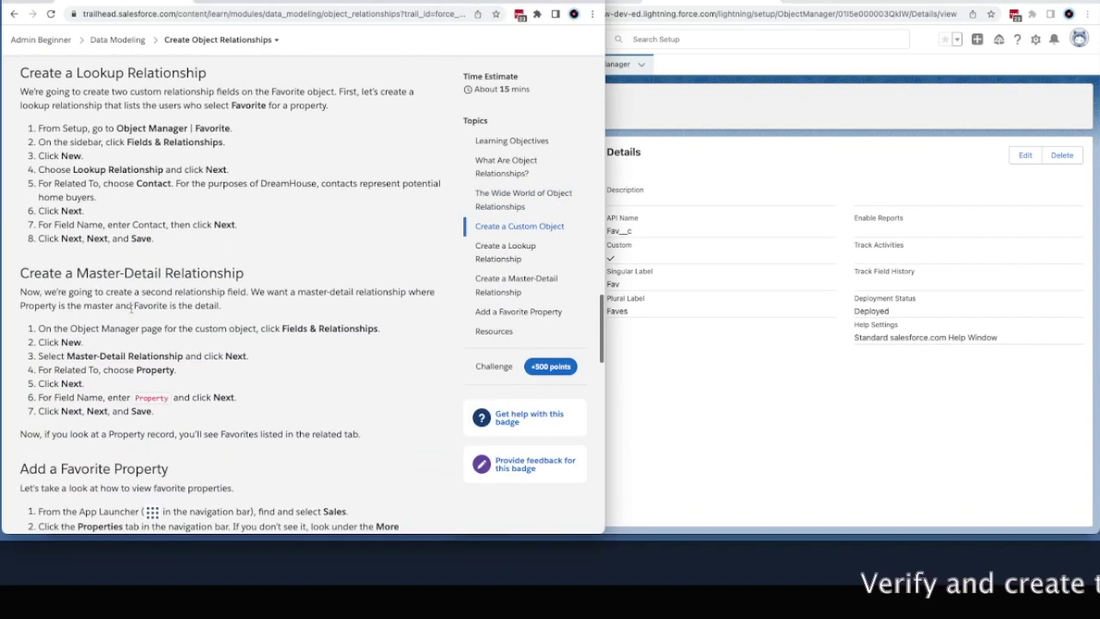
left_click(770, 204)
left_click(507, 96)
left_click(894, 102)
type("Favorite")
left_click(481, 180)
left_click(550, 179)
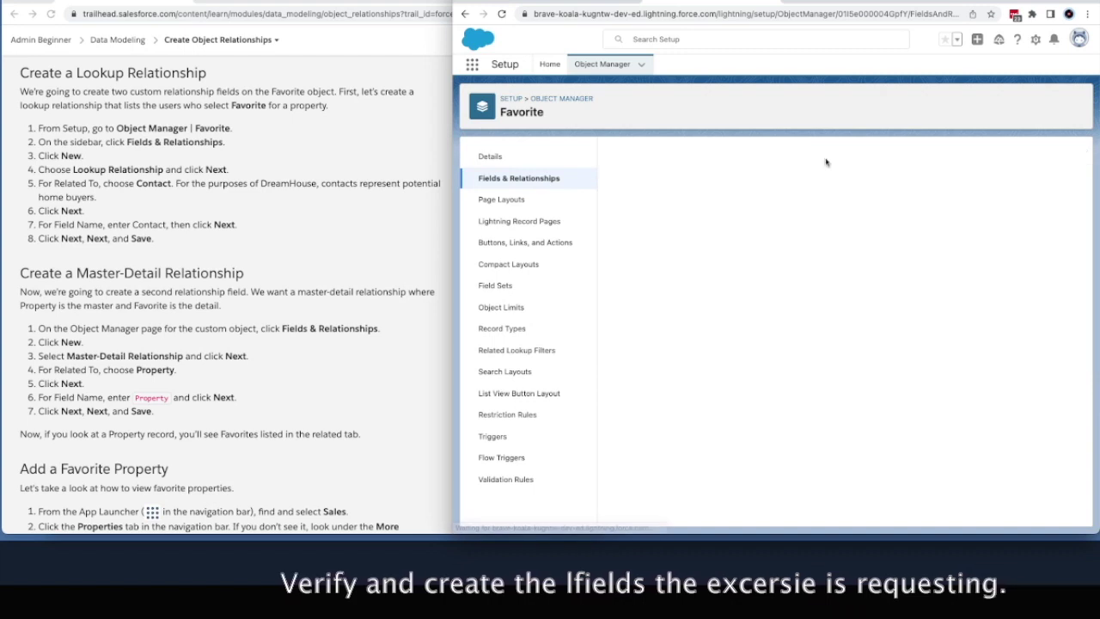
- Set up a new Lookup Relationship field on the Favorite object with Contact as the related object
left_click(620, 380)
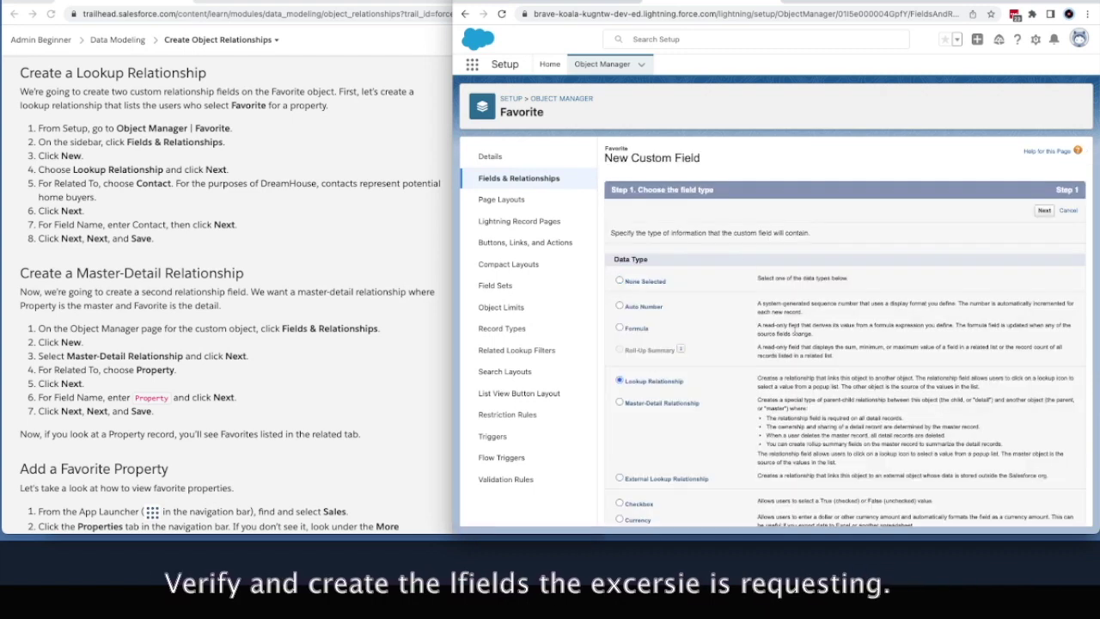
left_click(1044, 211)
left_click(713, 253)
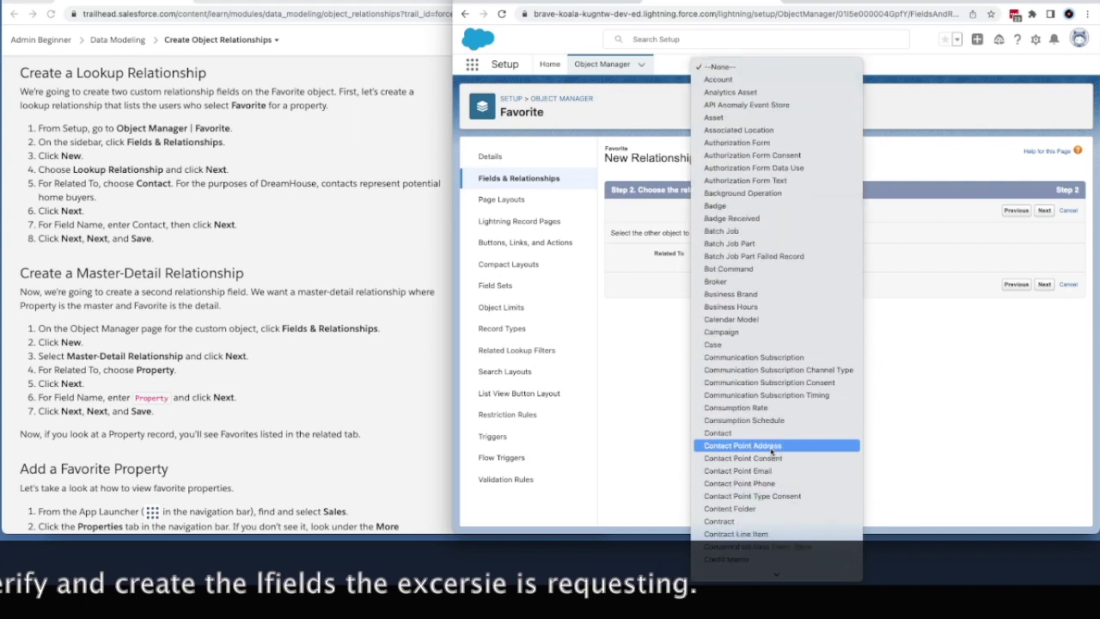
left_click(739, 357)
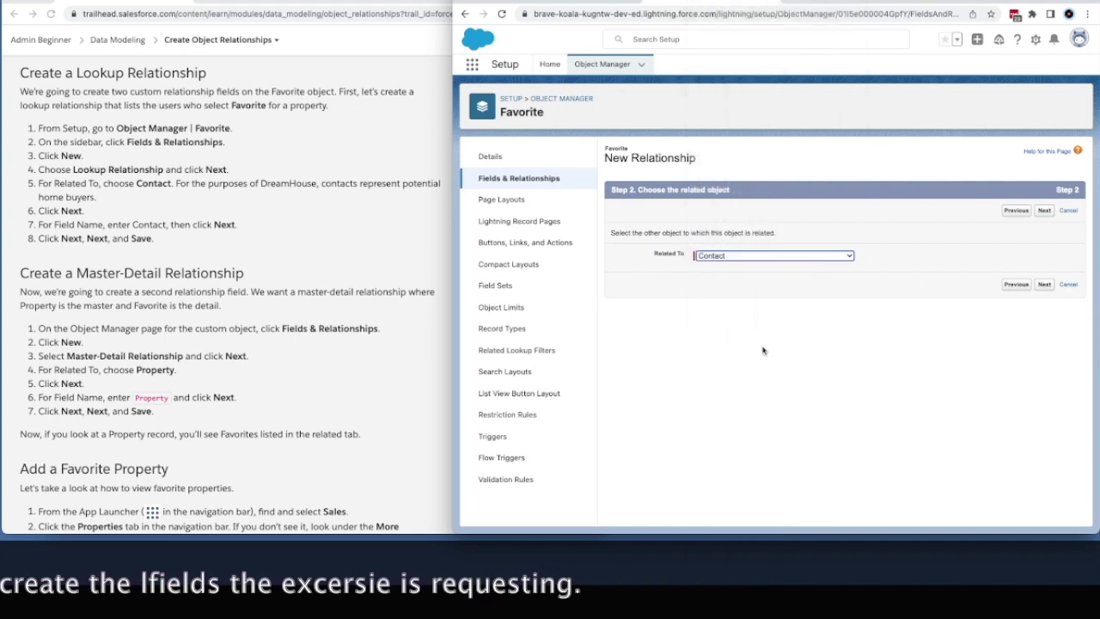
left_click(1044, 211)
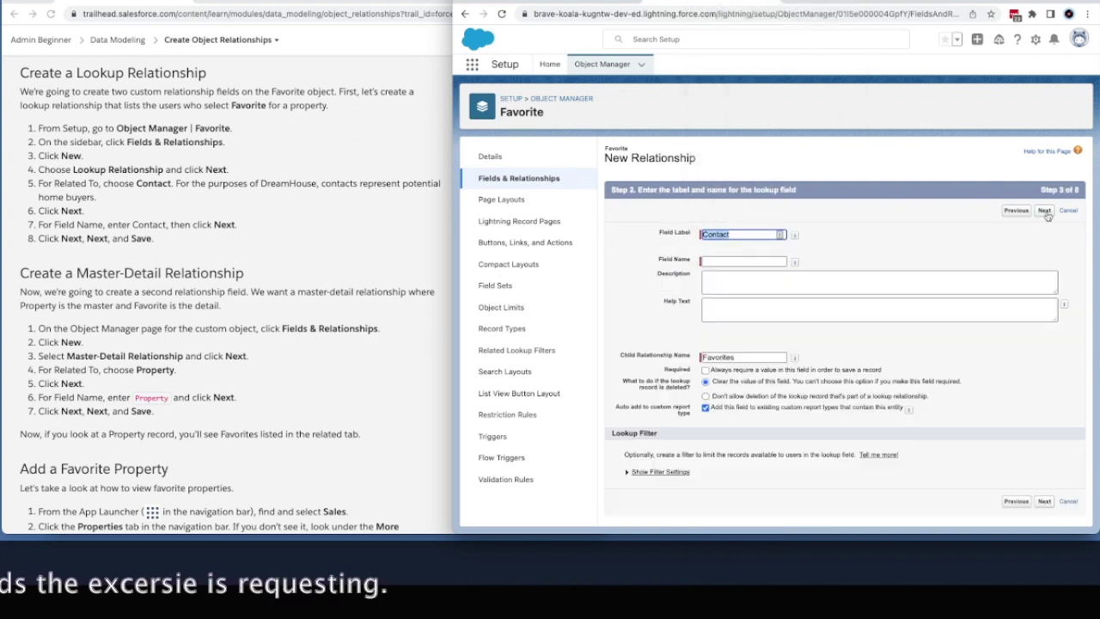
- Name the lookup field Contact, keep the default security, page layout and related list settings, and save it
key("Tab")
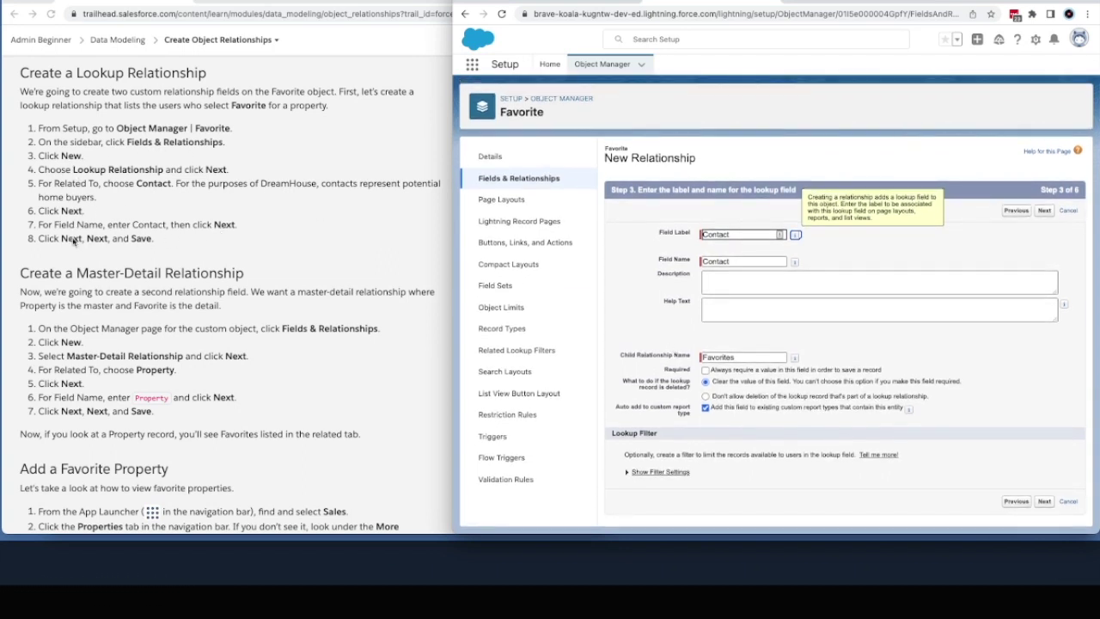
left_click(1044, 210)
left_click(1044, 211)
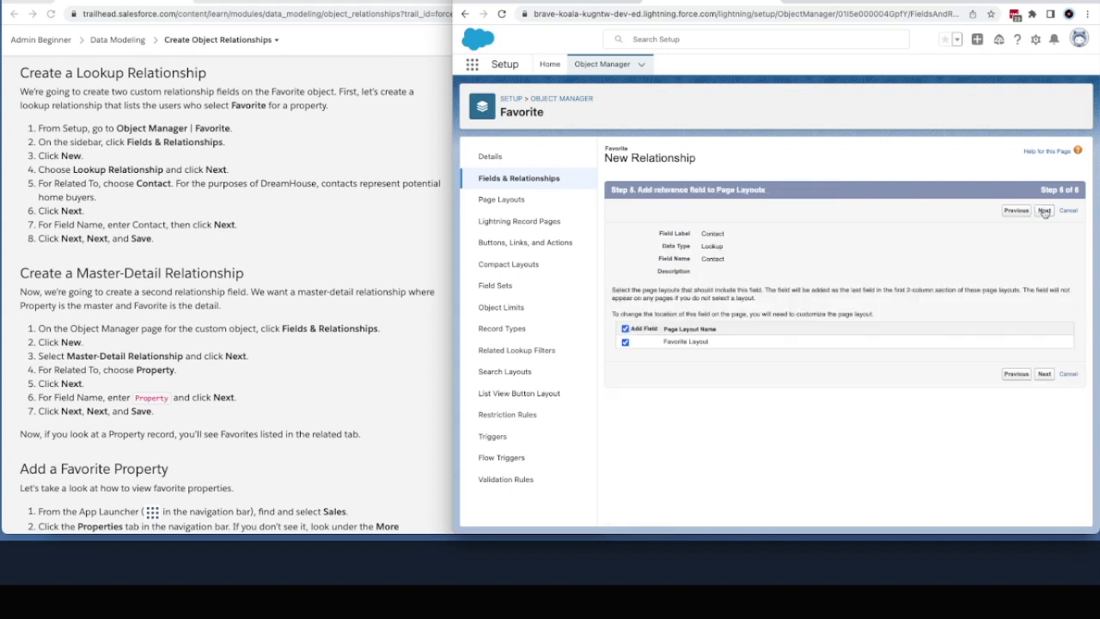
left_click(1044, 211)
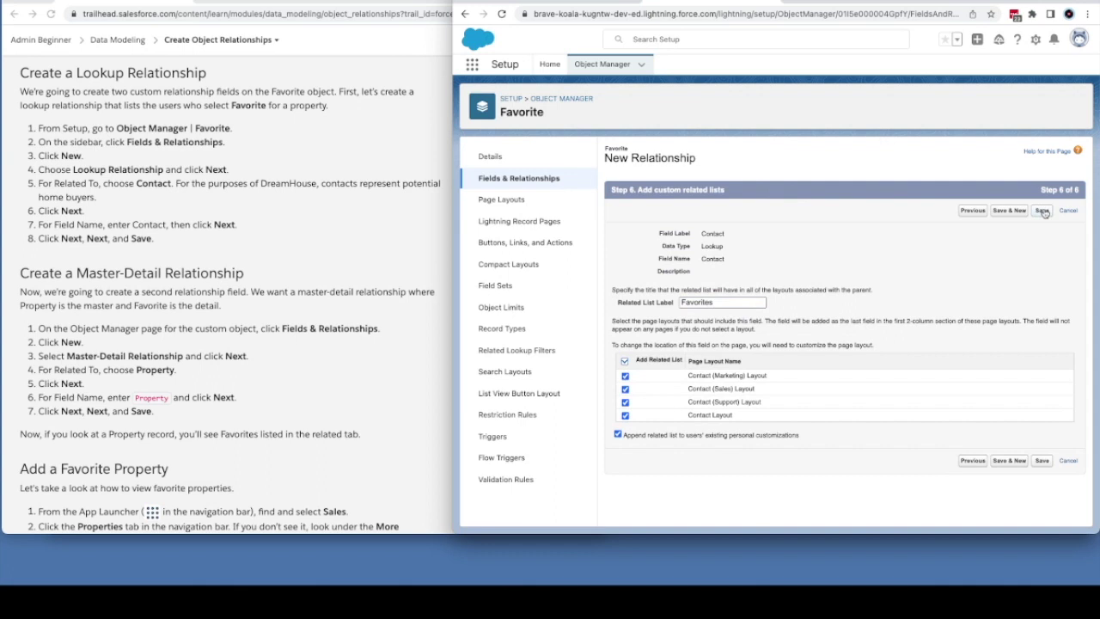
left_click(1043, 211)
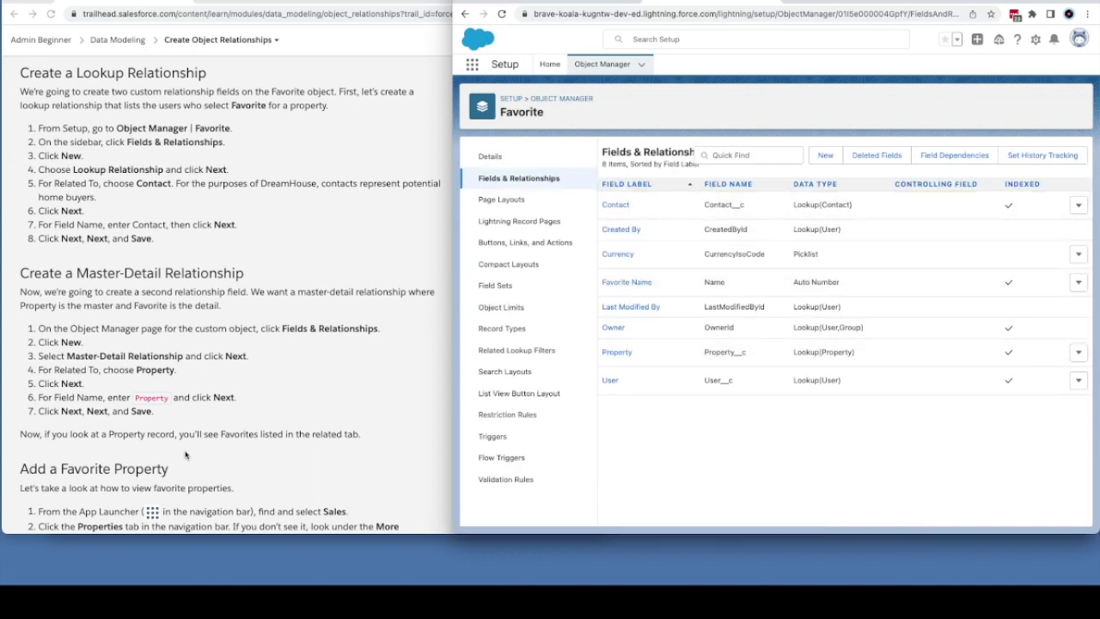
- Change the Favorite object's Property field to a Master-Detail Relationship and save it with its existing label and name
left_click(39, 368)
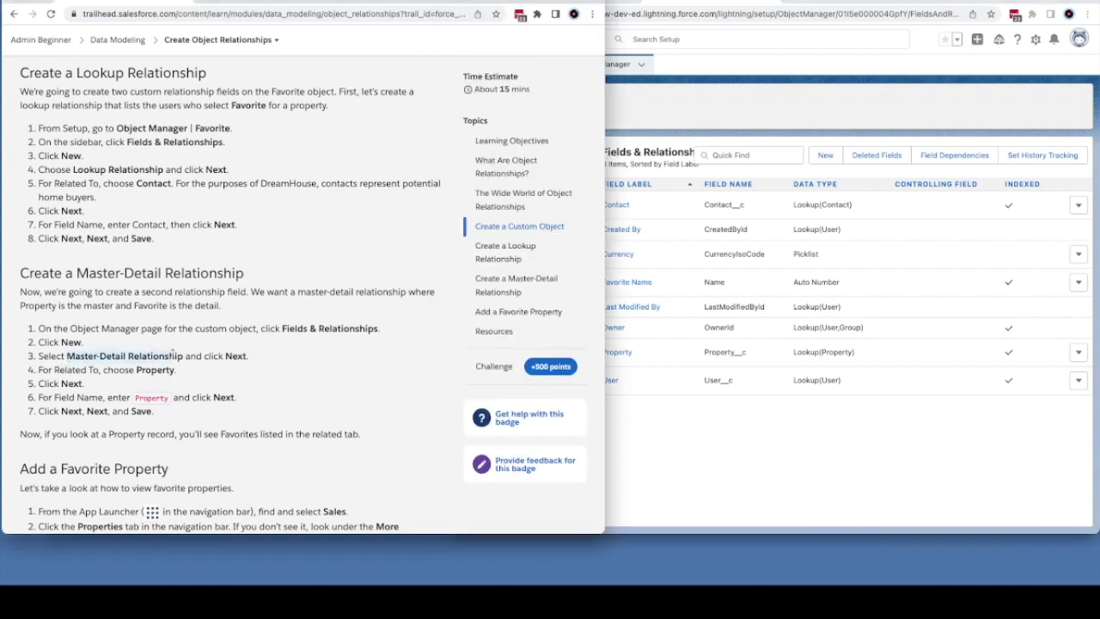
left_click(669, 414)
left_click(625, 352)
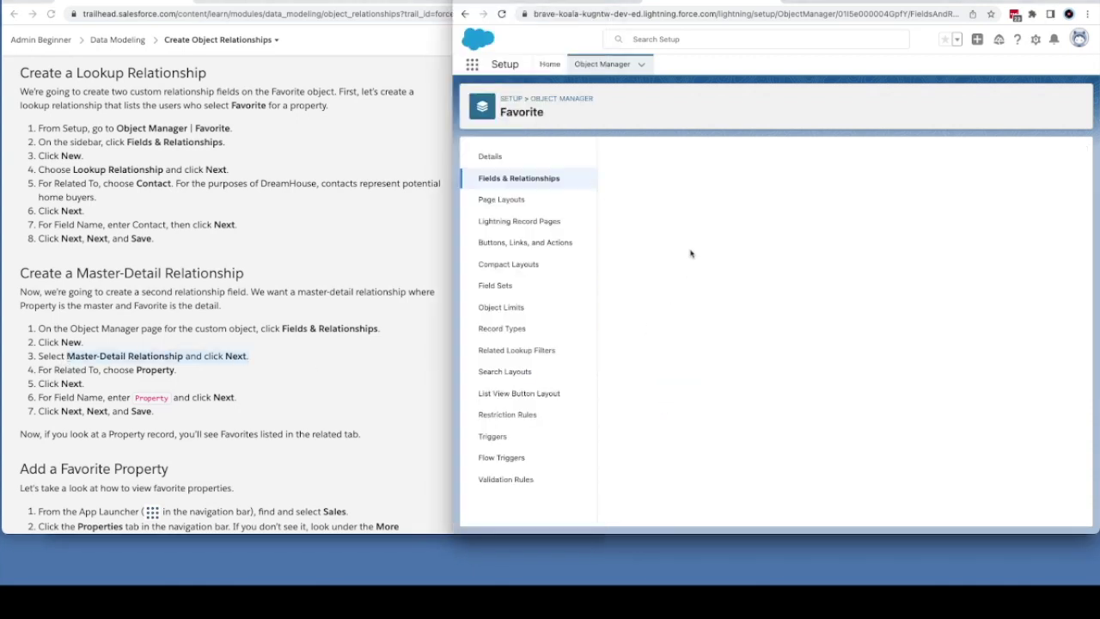
left_click(765, 203)
left_click(770, 201)
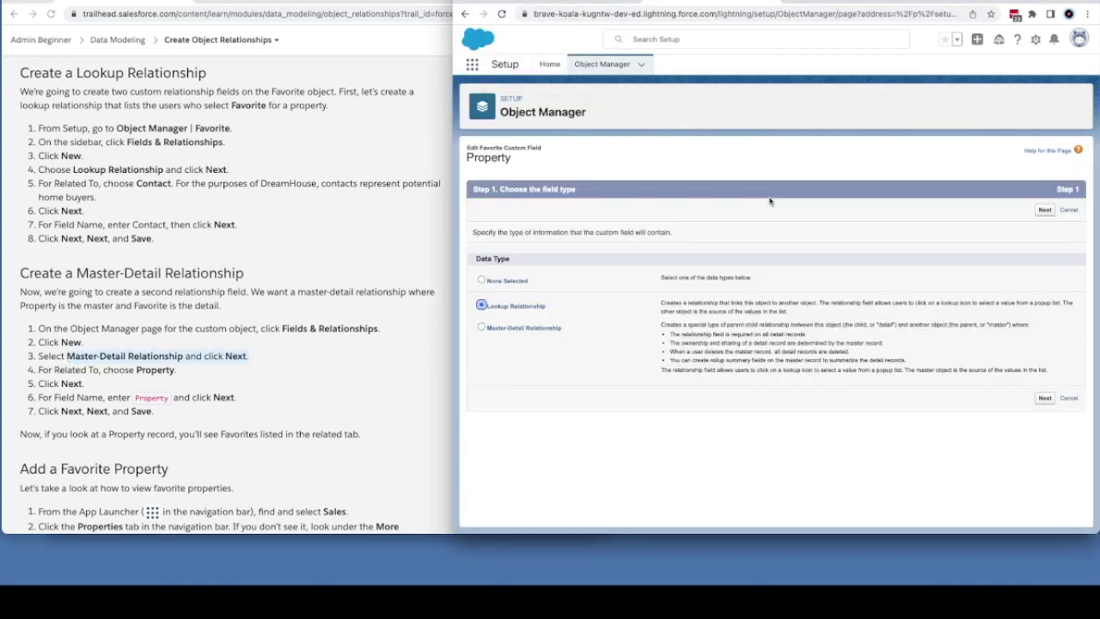
left_click(1043, 400)
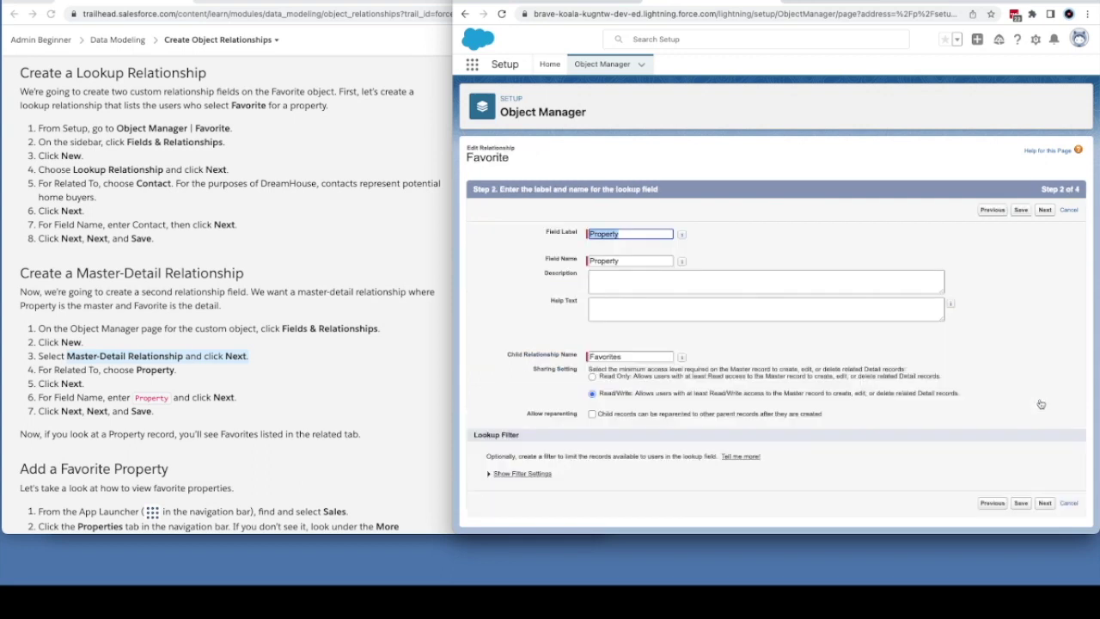
left_click(1022, 504)
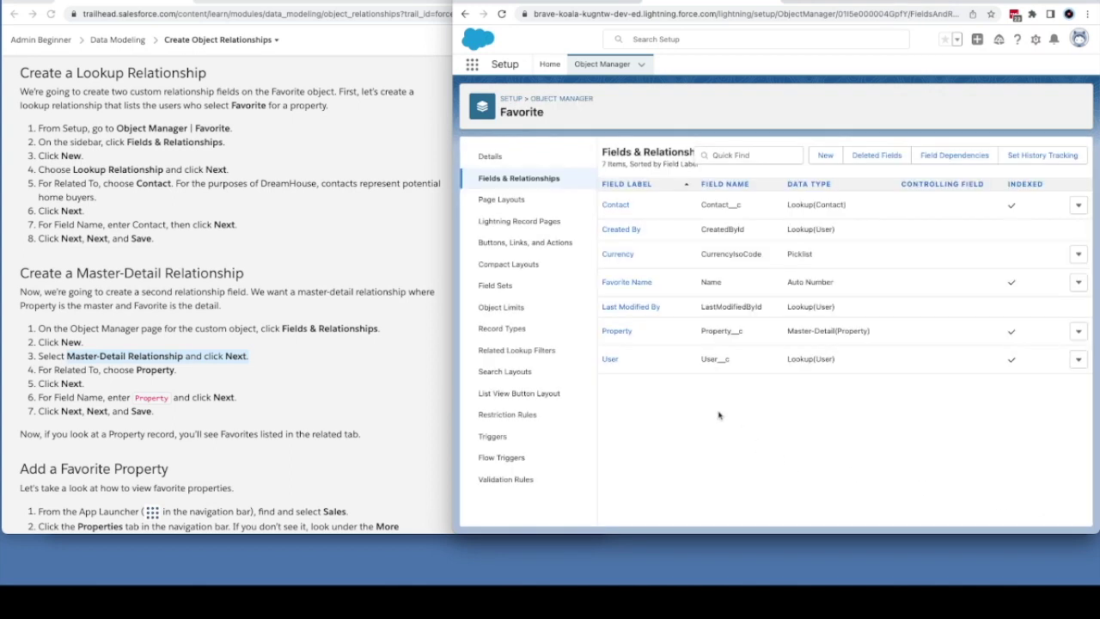
- Consult the Add a Favorite Property instructions and open the Sales app in the playground
scroll(258, 396, "down", 5)
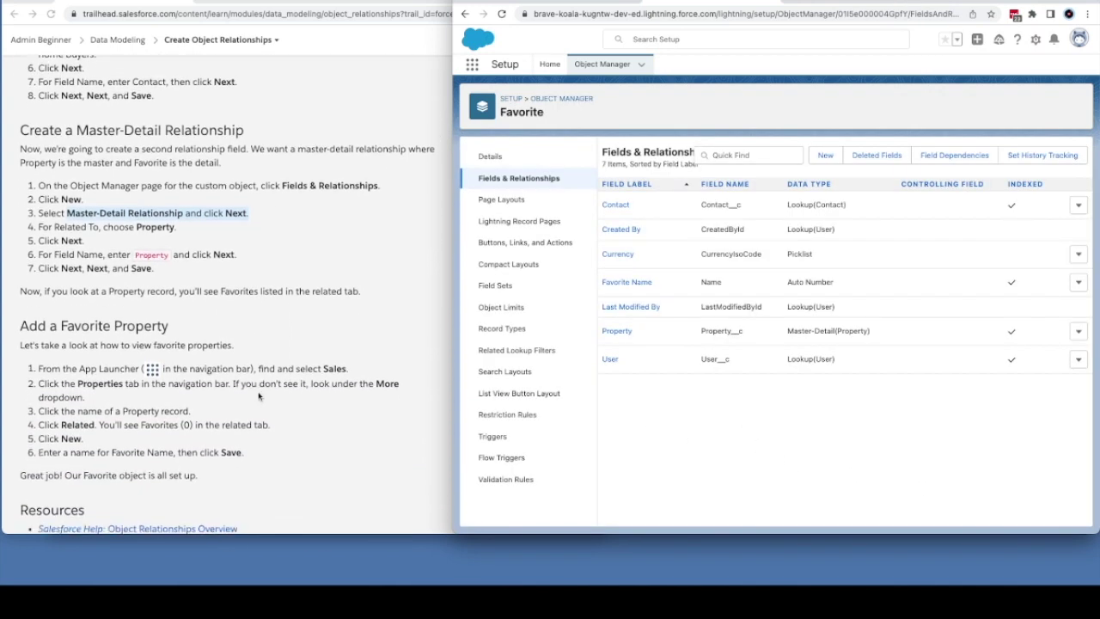
scroll(258, 396, "down", 3)
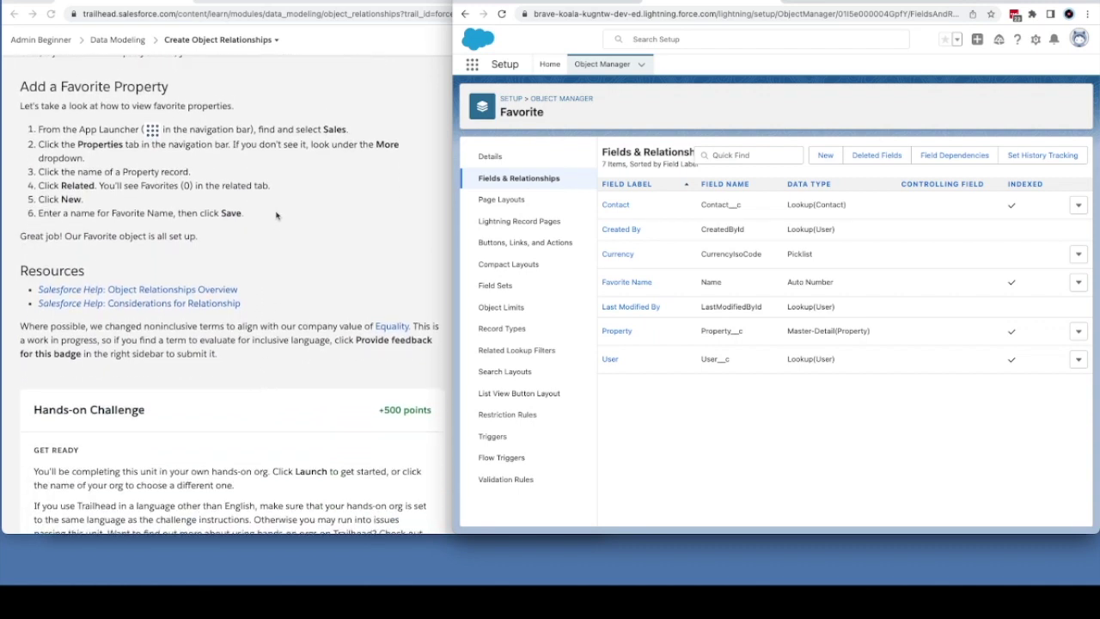
left_click(40, 130)
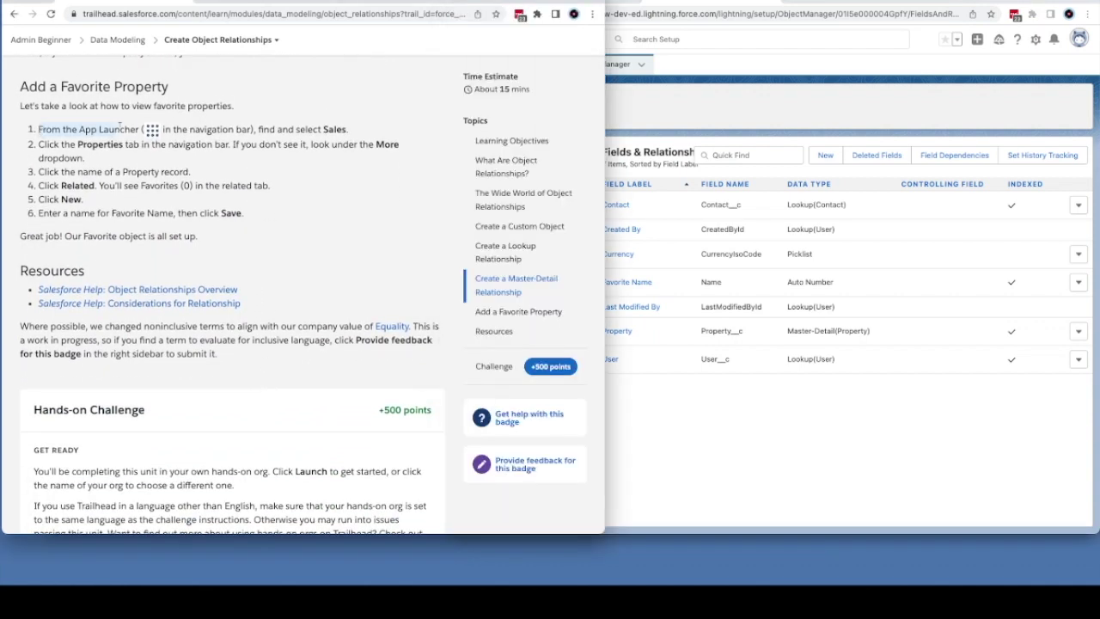
left_click(771, 137)
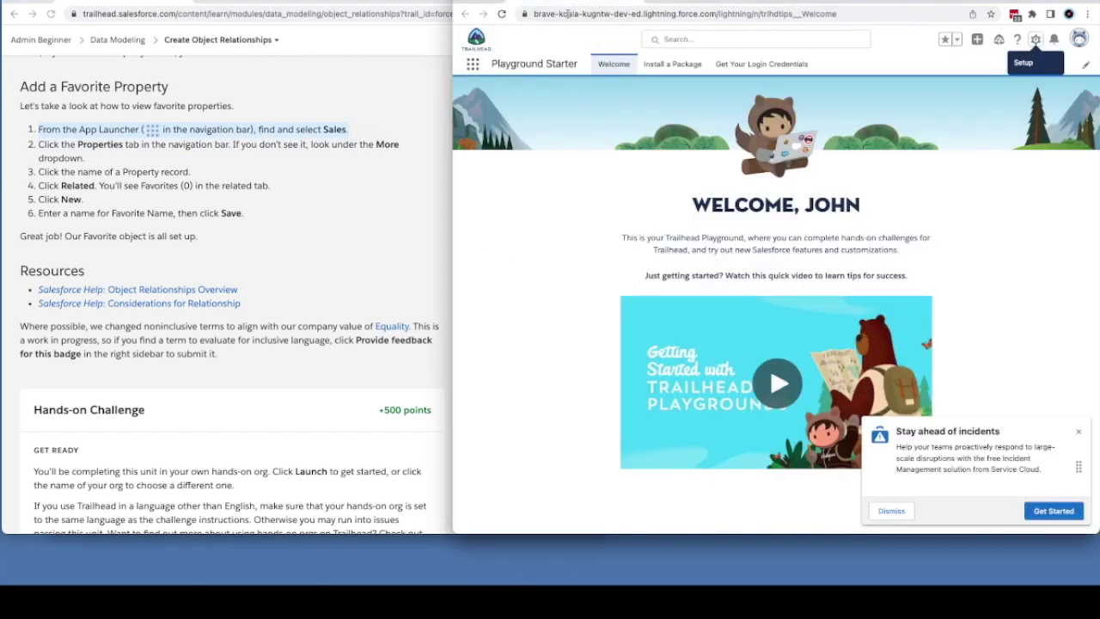
left_click(473, 64)
type("Sales")
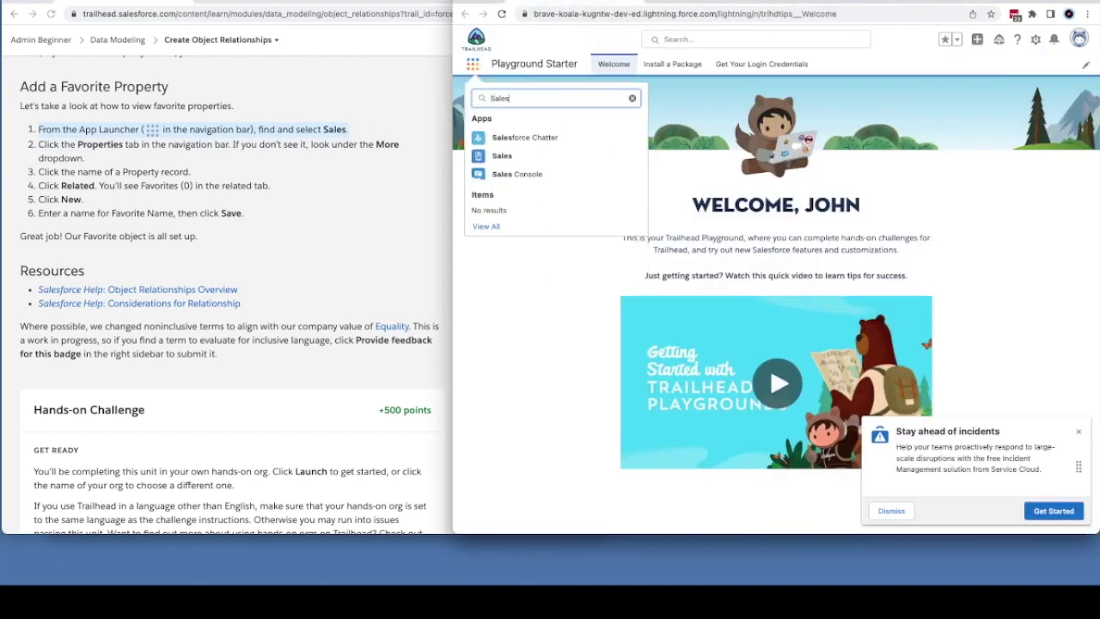
left_click(503, 157)
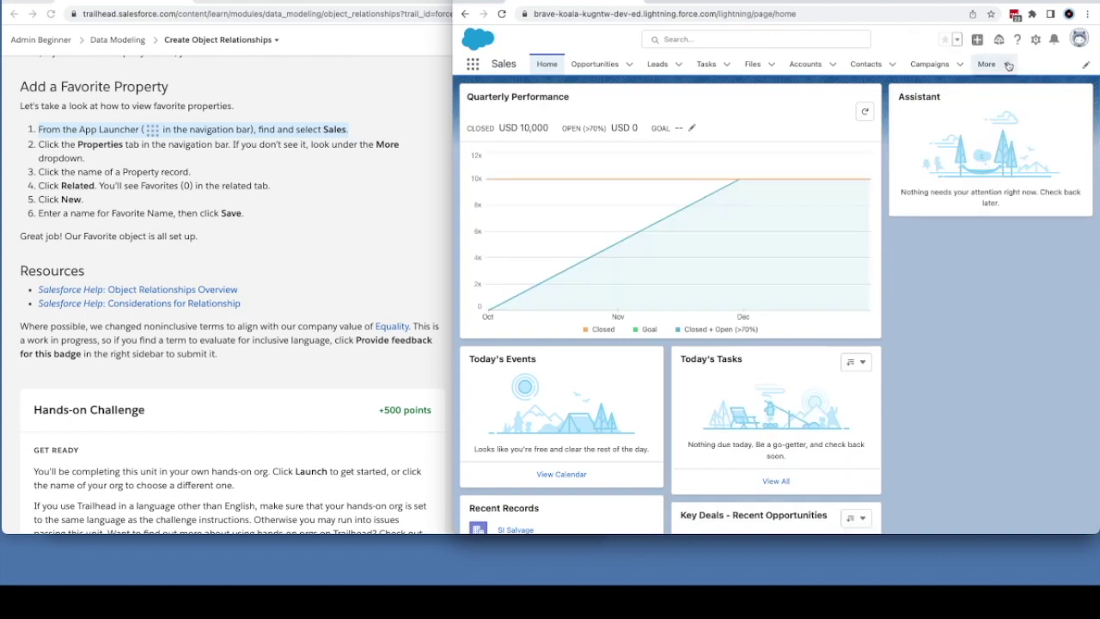
- Open the Properties object in the Sales app and show its All list view
left_click(1008, 67)
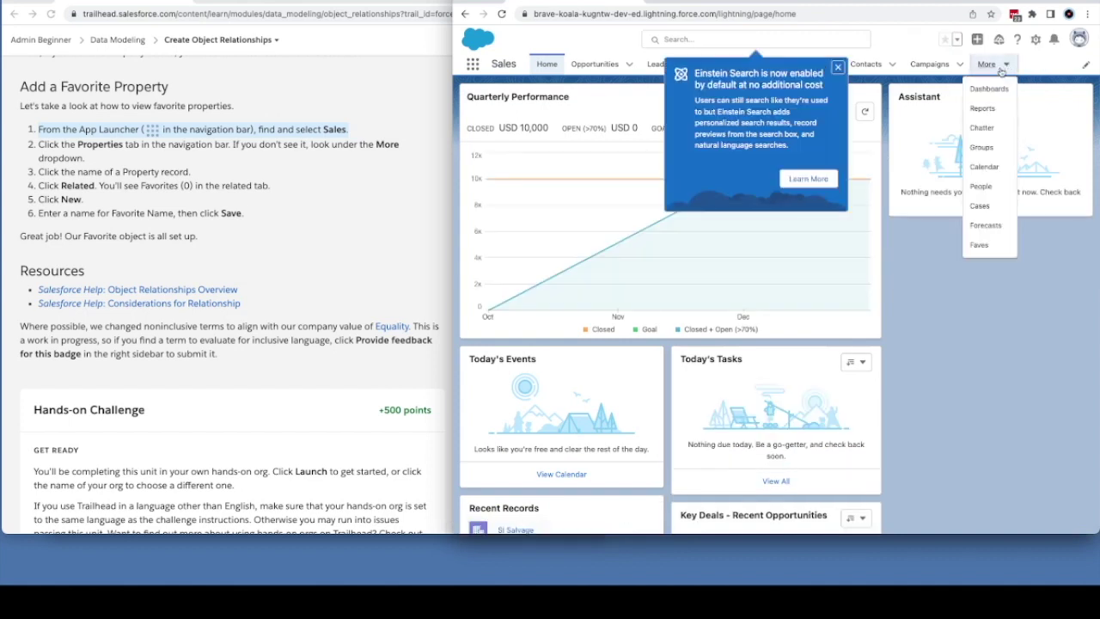
left_click(837, 69)
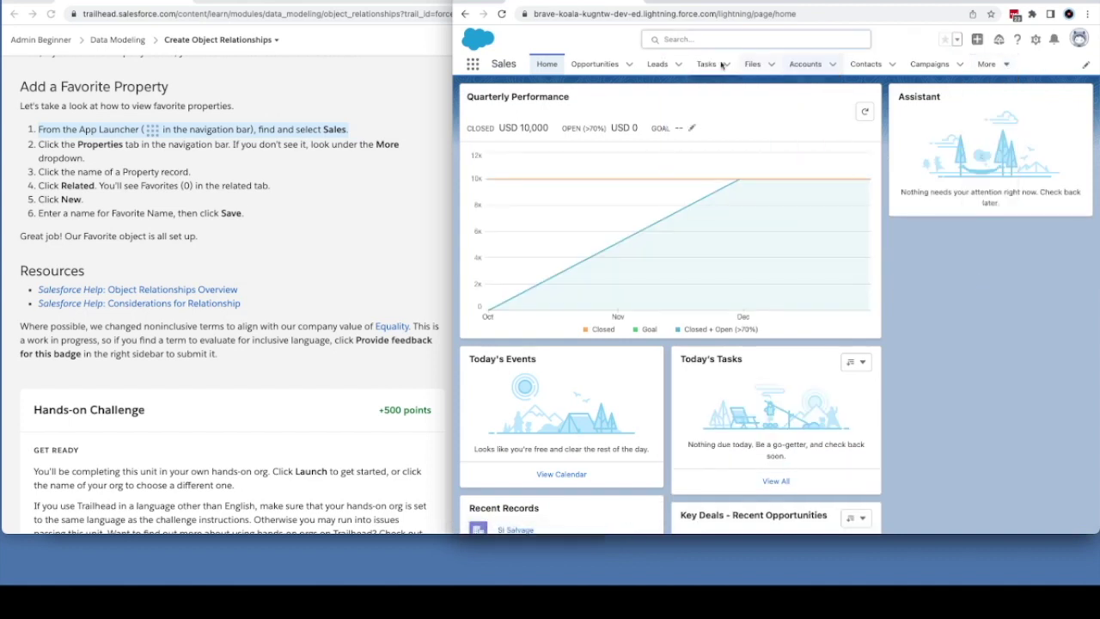
left_click(473, 66)
type("Prop")
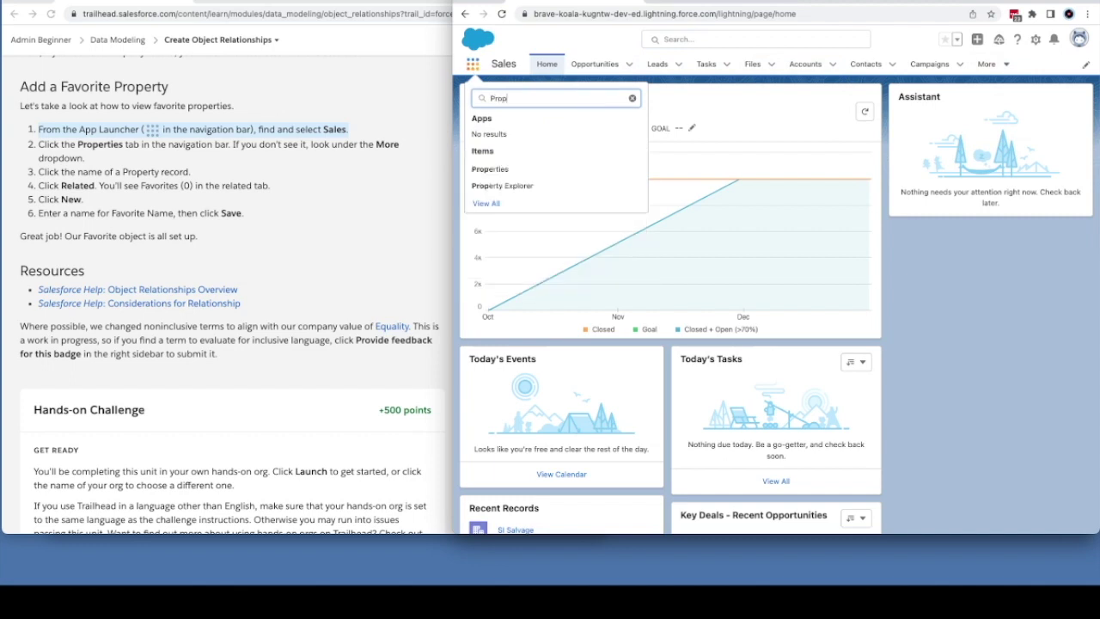
left_click(502, 170)
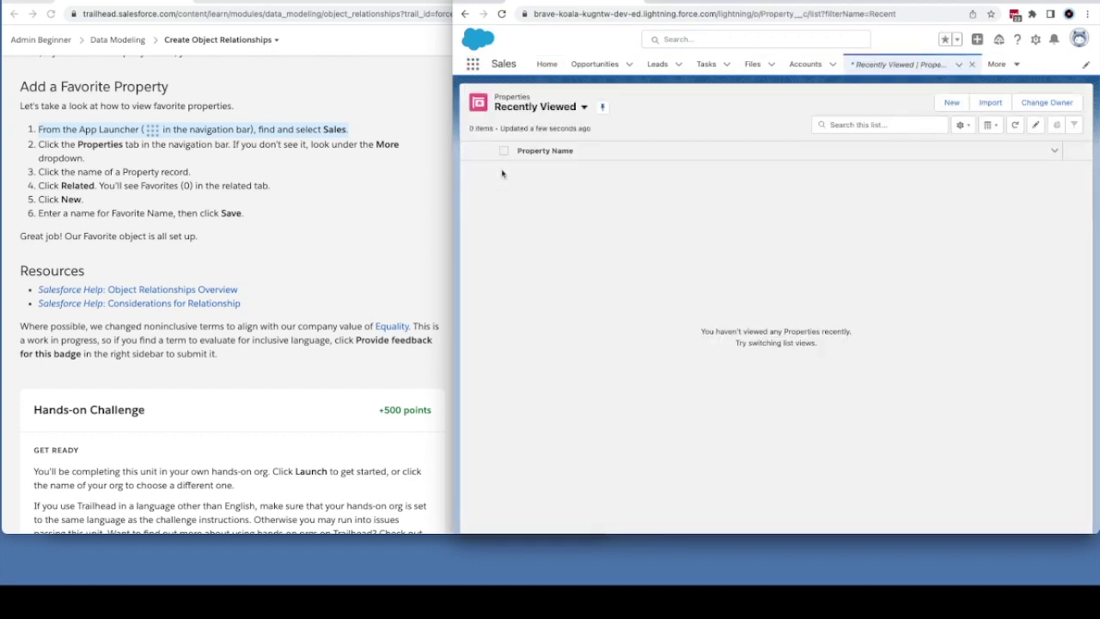
left_click(552, 111)
left_click(536, 148)
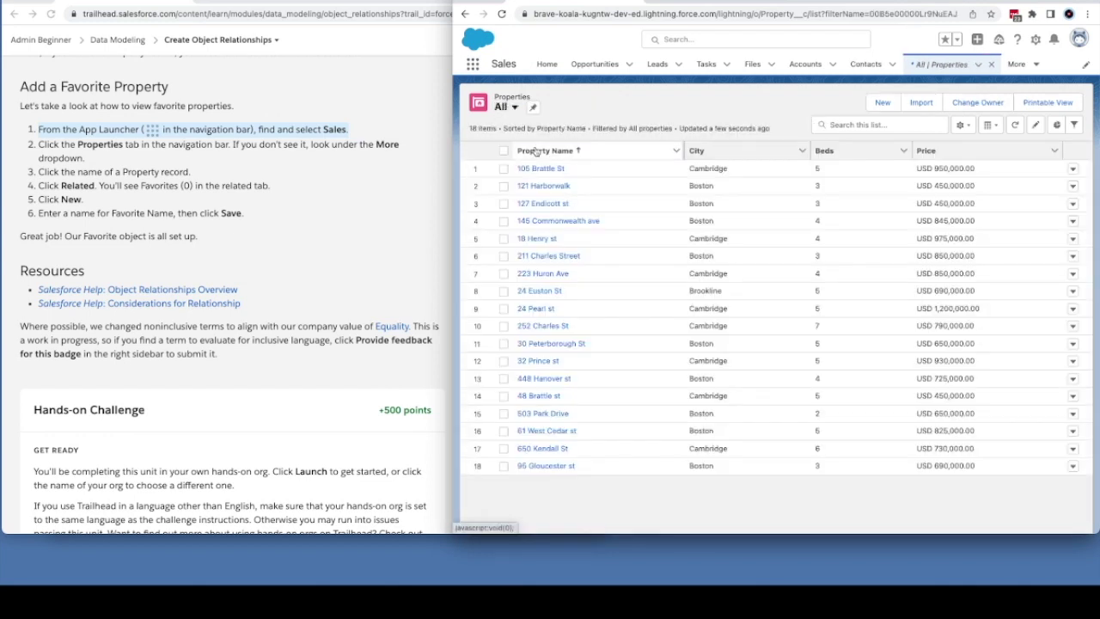
- Open the first property record and save a new favorite in its related Favorites list with the default values
left_click(540, 170)
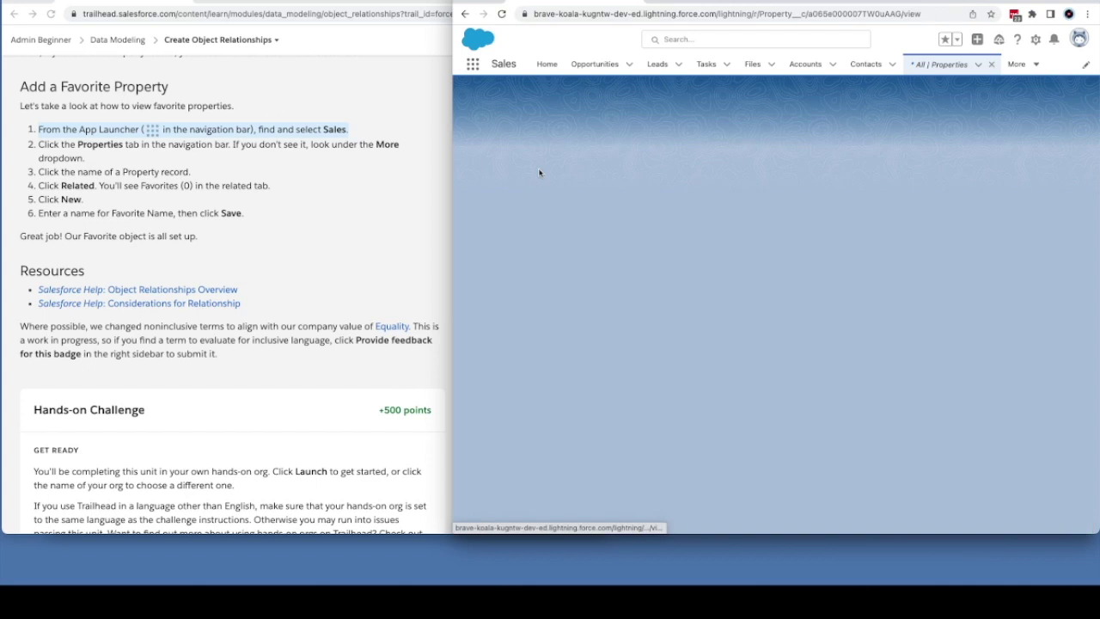
left_click(493, 195)
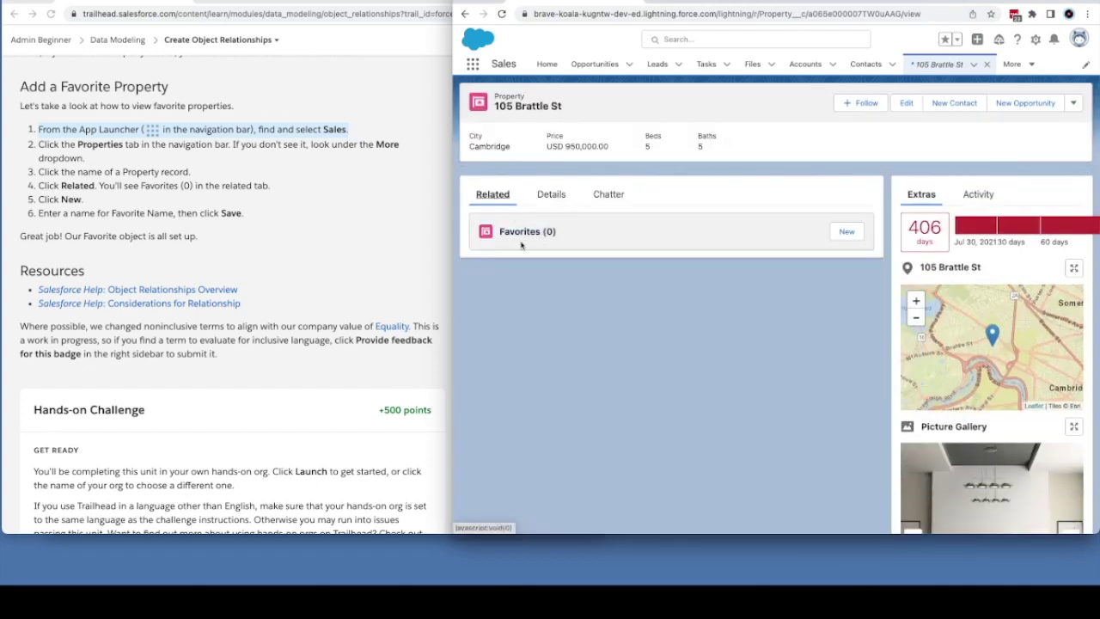
left_click(846, 232)
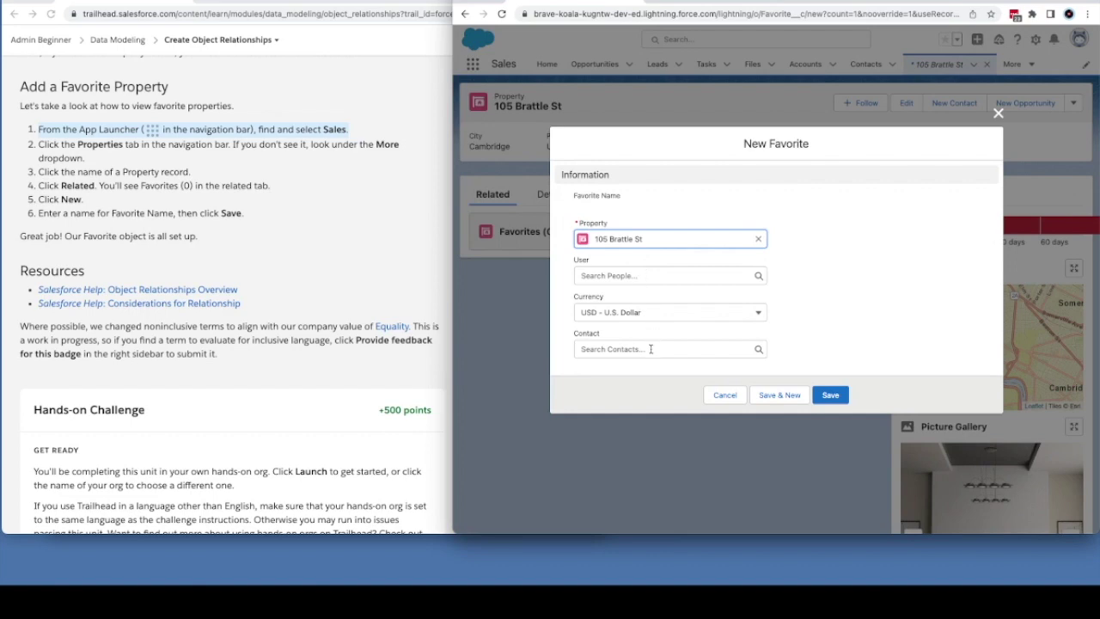
left_click(827, 395)
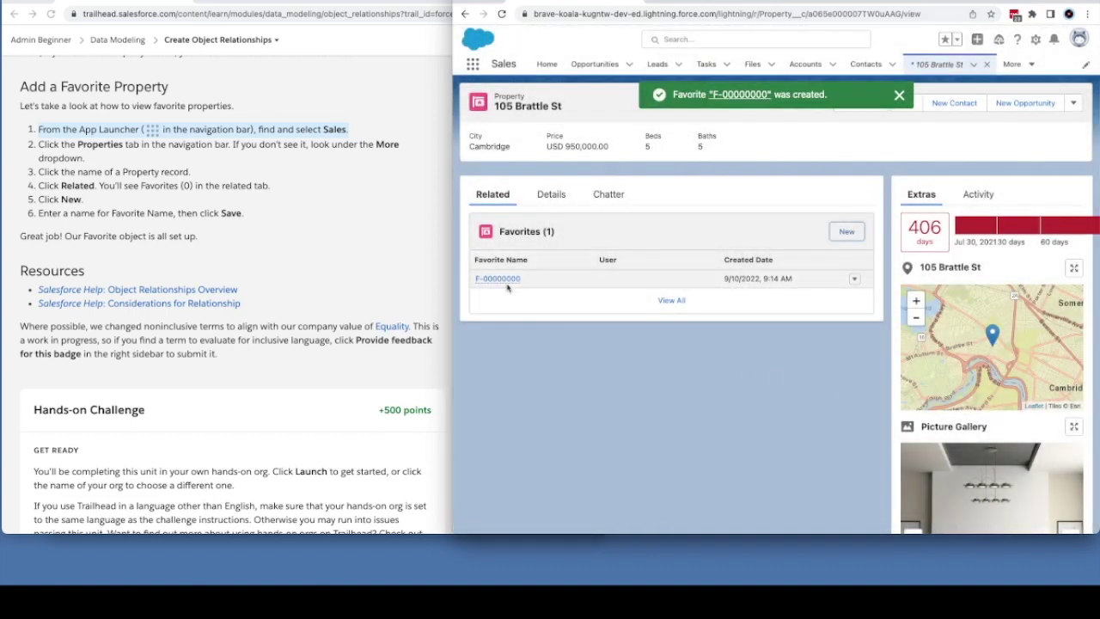
mouse_move(497, 279)
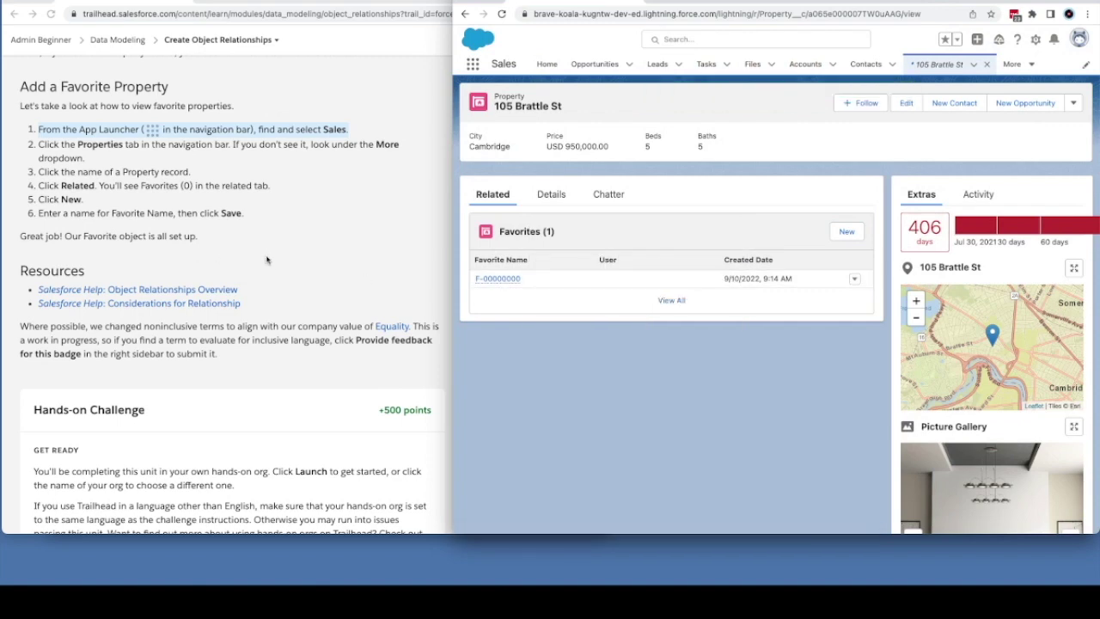
- Consult the Offer challenge requirements, find the Offer object in Setup's Object Manager and show its fields and relationships
scroll(232, 258, "down", 7)
scroll(266, 259, "down", 4)
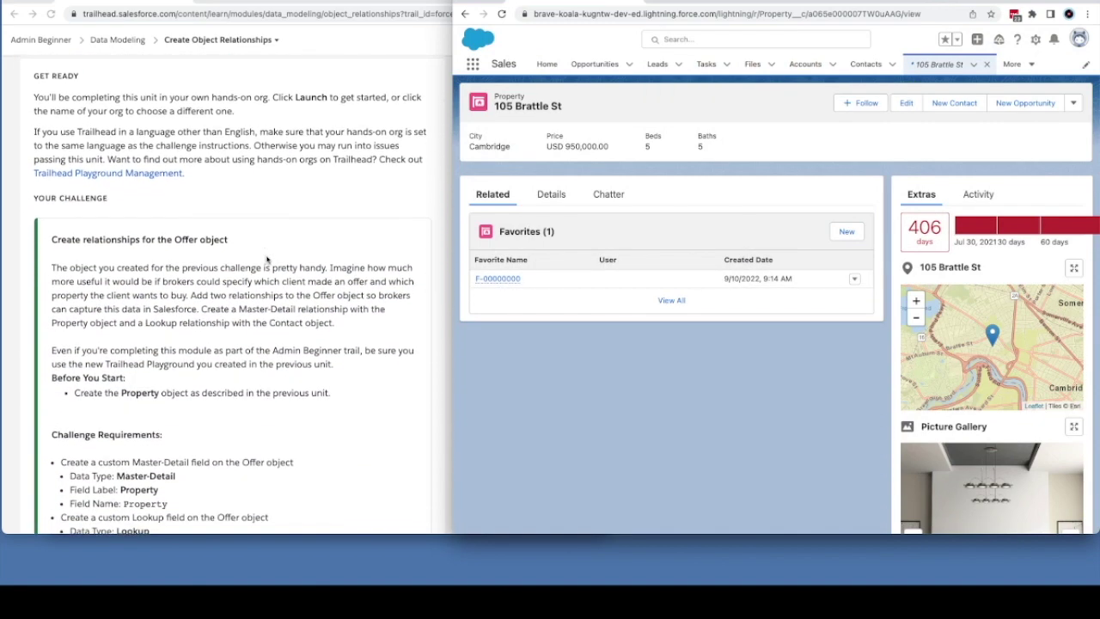
scroll(267, 260, "down", 1)
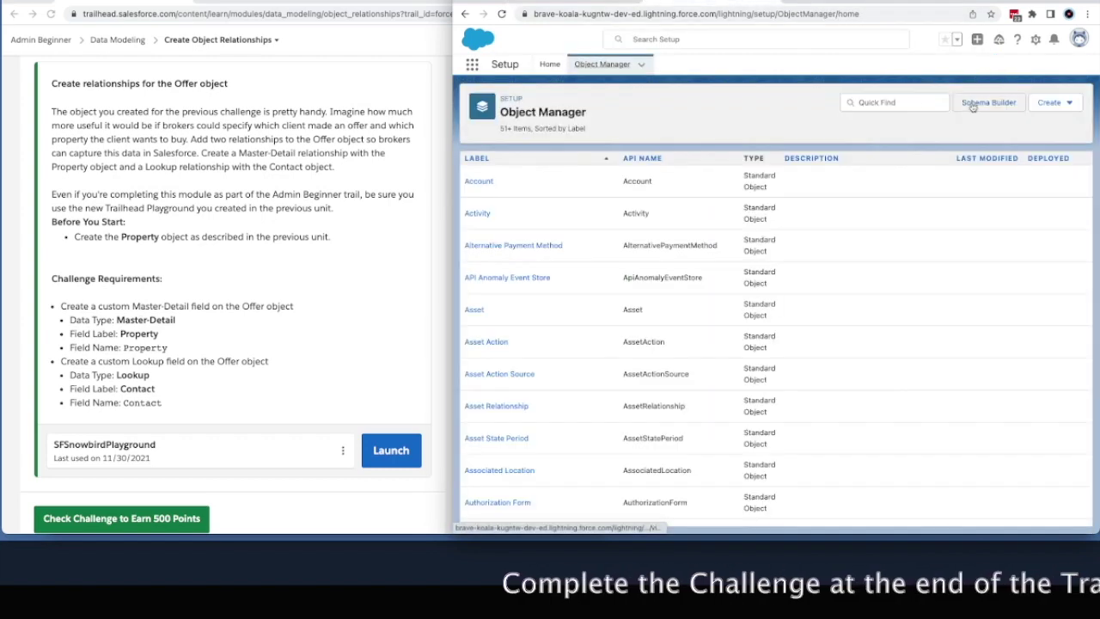
left_click(895, 102)
type("offer")
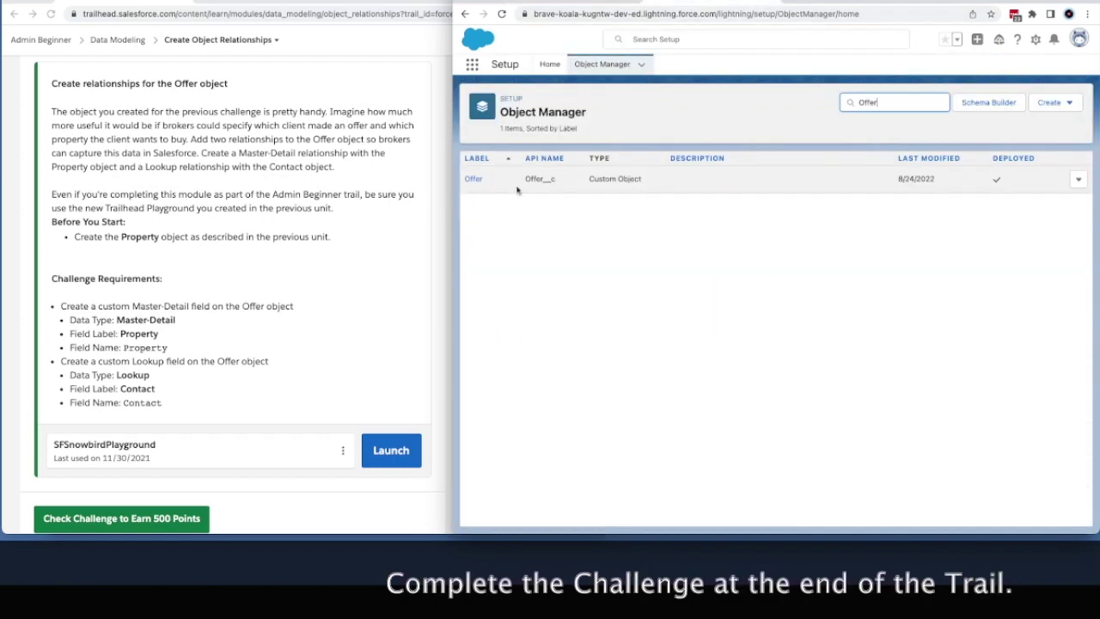
left_click(474, 181)
left_click(528, 178)
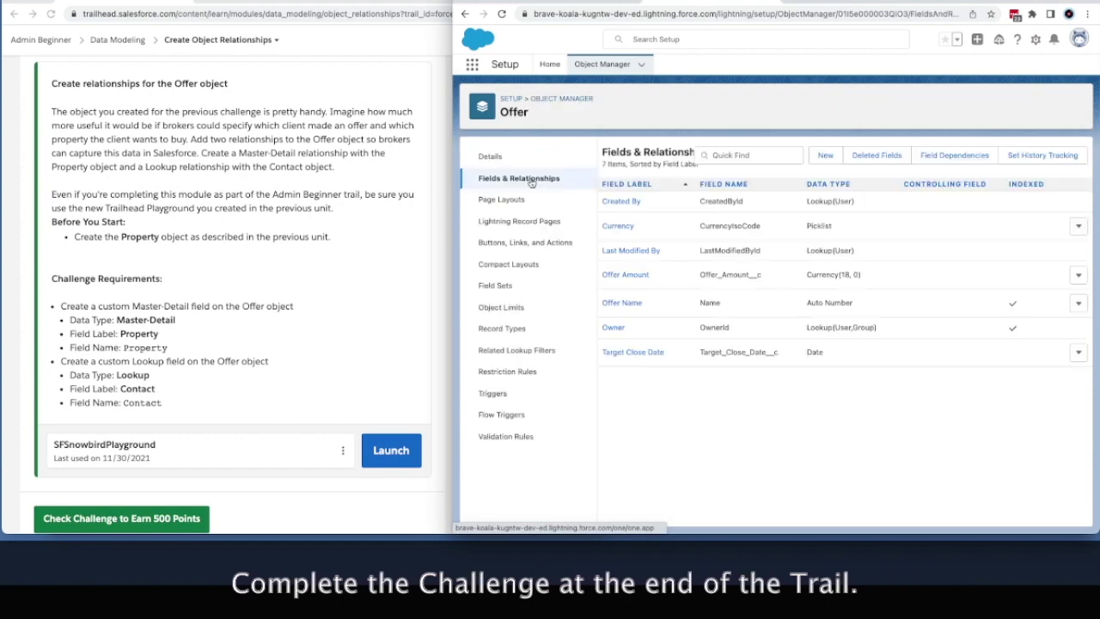
- Create a Master-Detail Relationship field on the Offer object related to Property, keeping the label and name Property, and save it
left_click(825, 155)
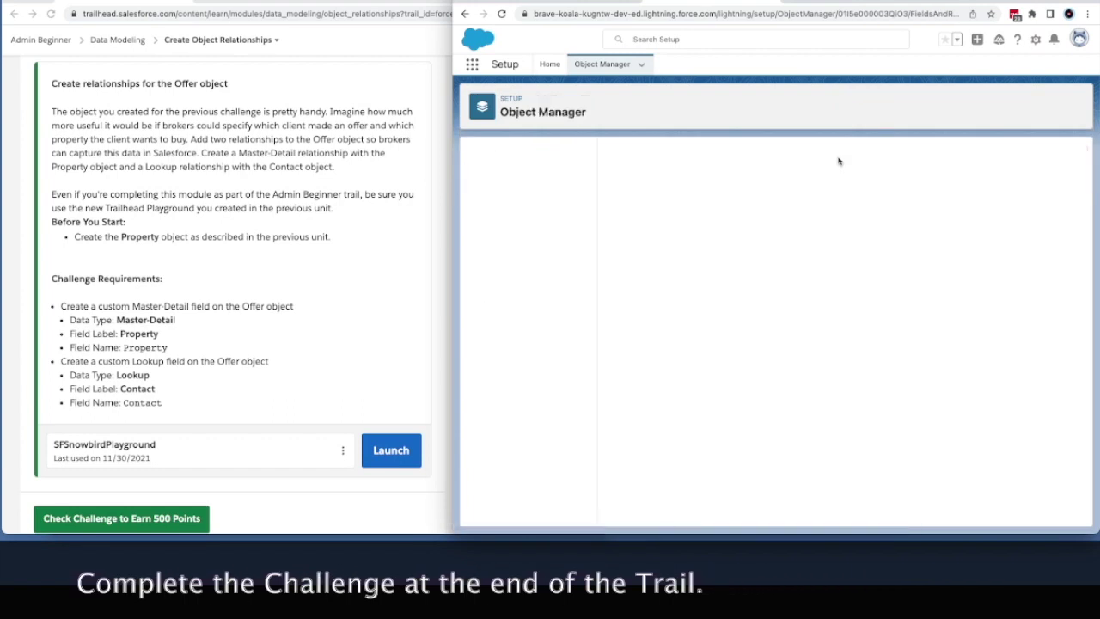
left_click(620, 403)
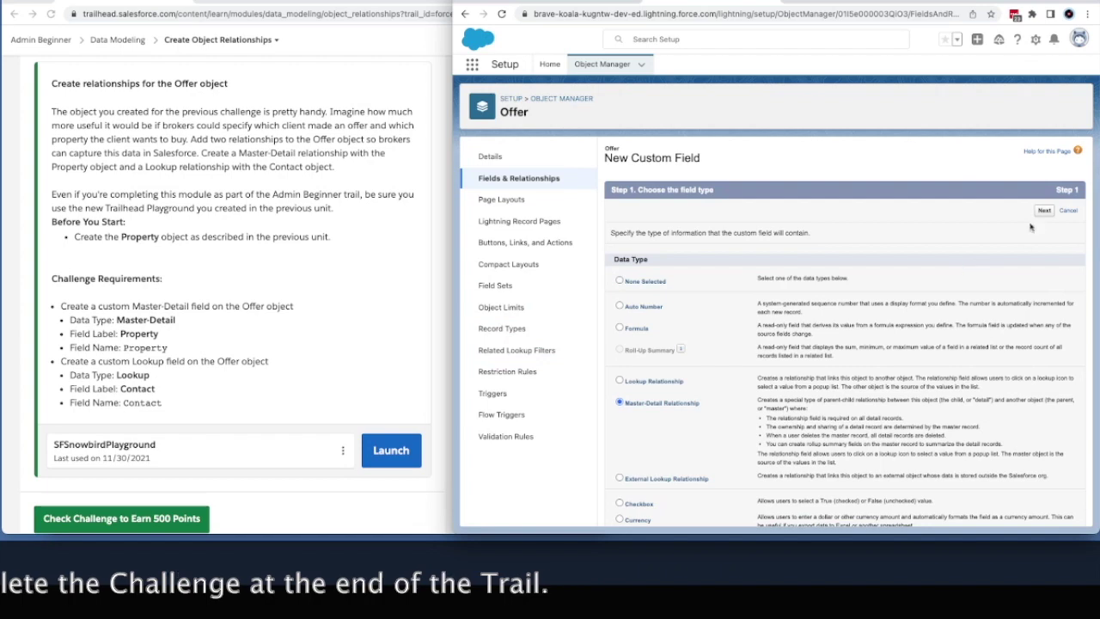
left_click(1045, 211)
left_click(731, 252)
scroll(767, 444, "down", 10)
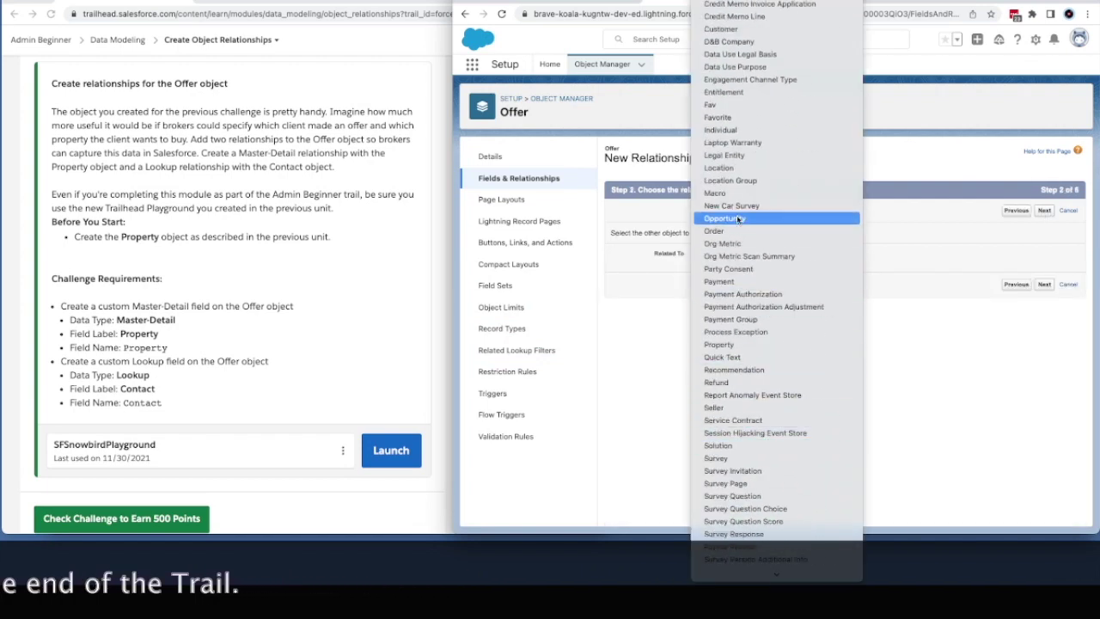
left_click(732, 344)
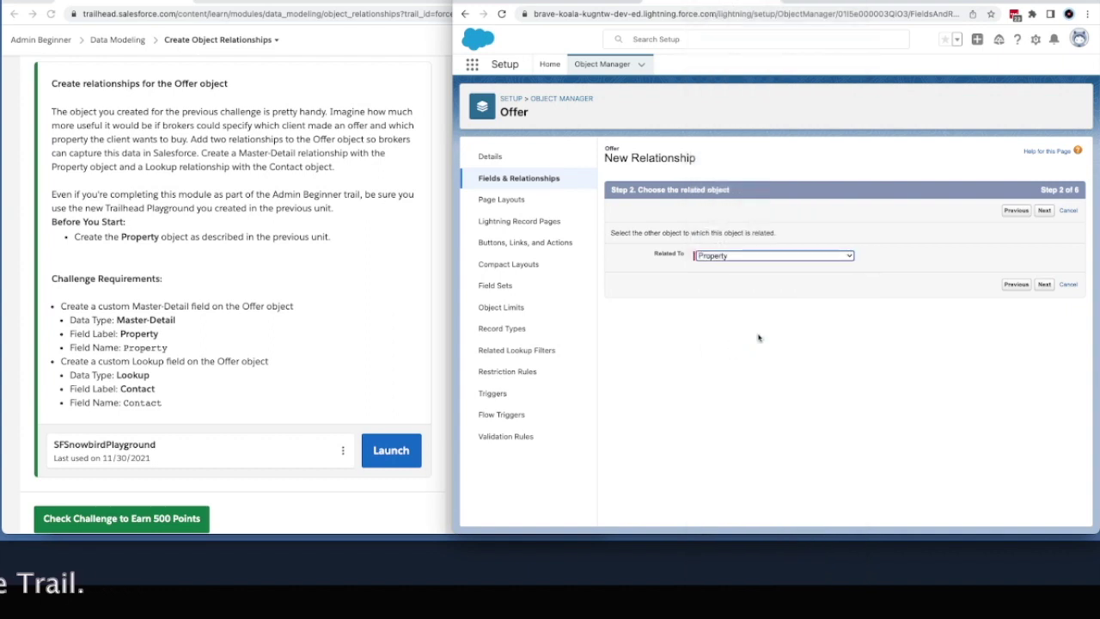
left_click(1046, 212)
left_click(1047, 213)
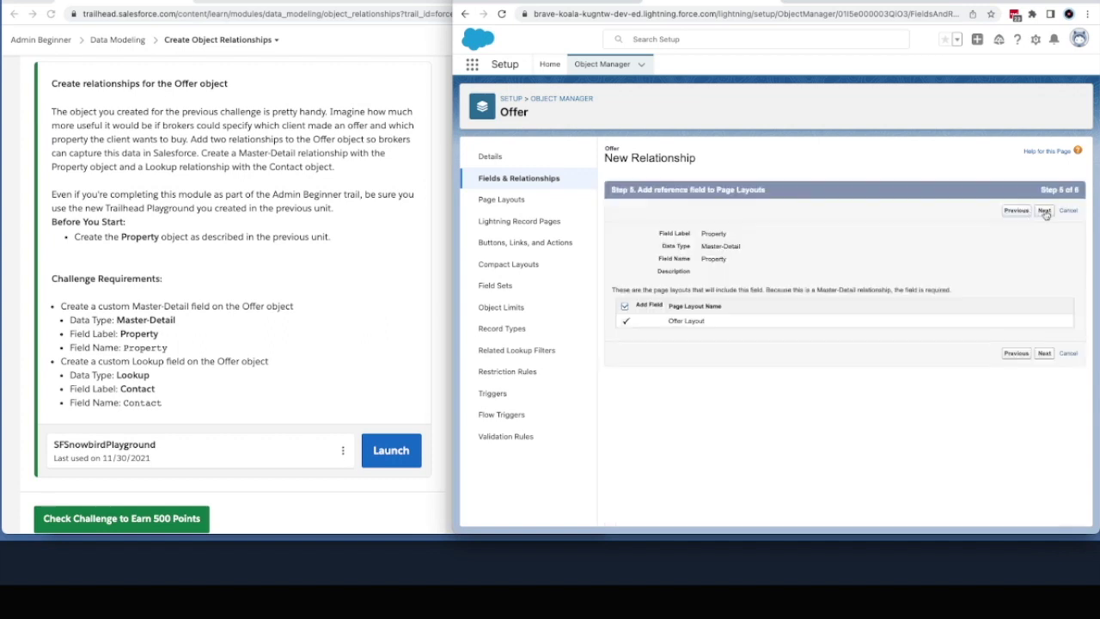
left_click(1011, 212)
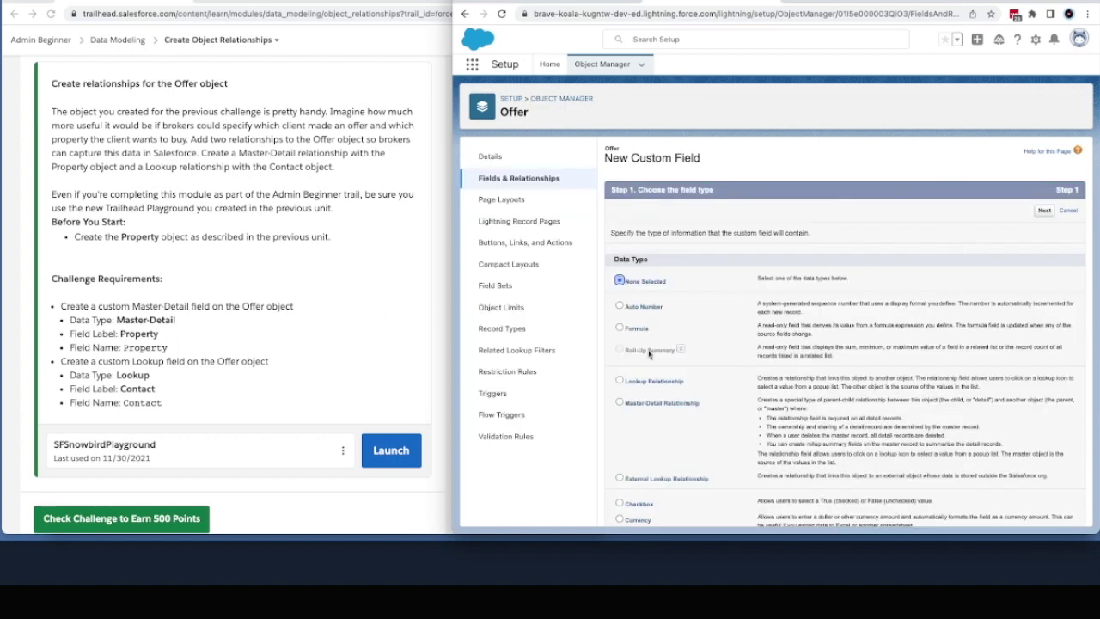
- Create a Lookup Relationship field on the Offer object related to Contact, keeping the default label, name and page layout, and save it
left_click(620, 382)
left_click(1043, 212)
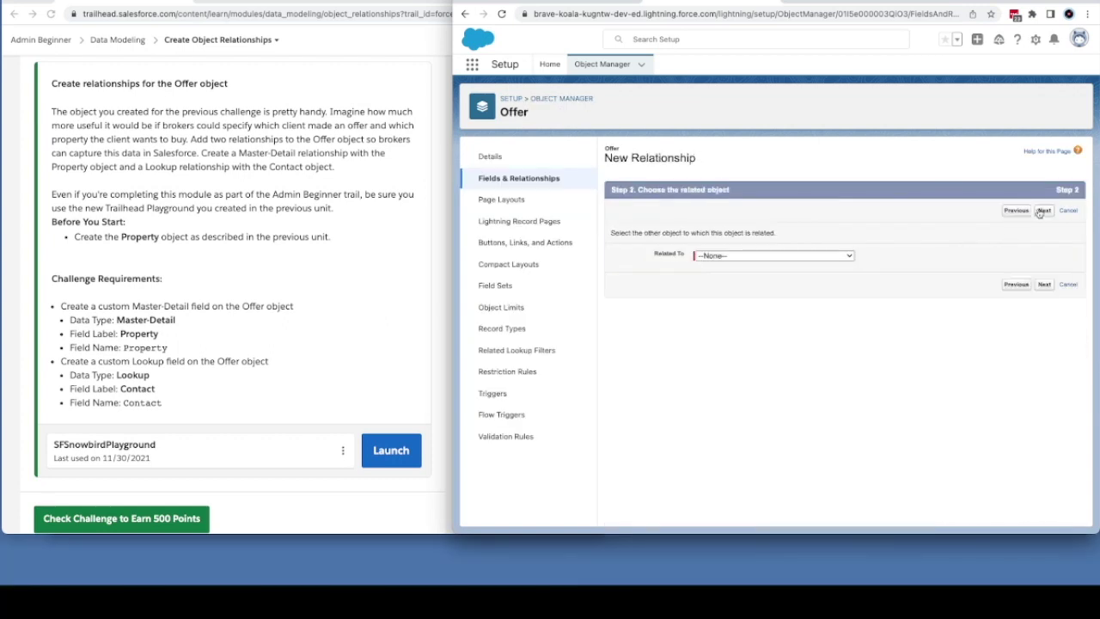
left_click(754, 256)
left_click(760, 397)
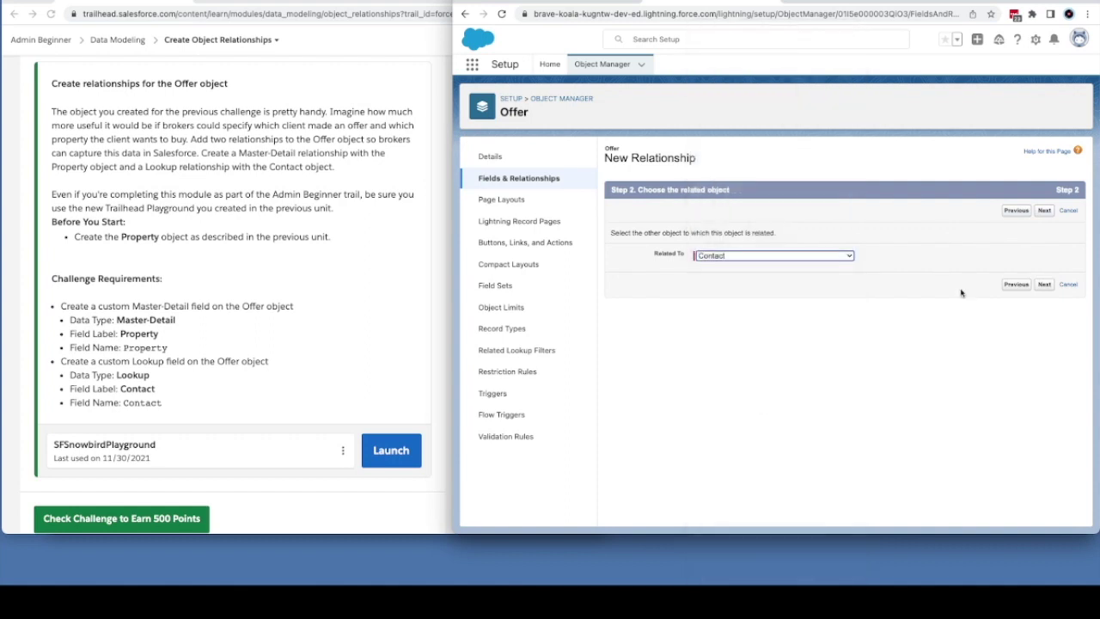
left_click(1044, 211)
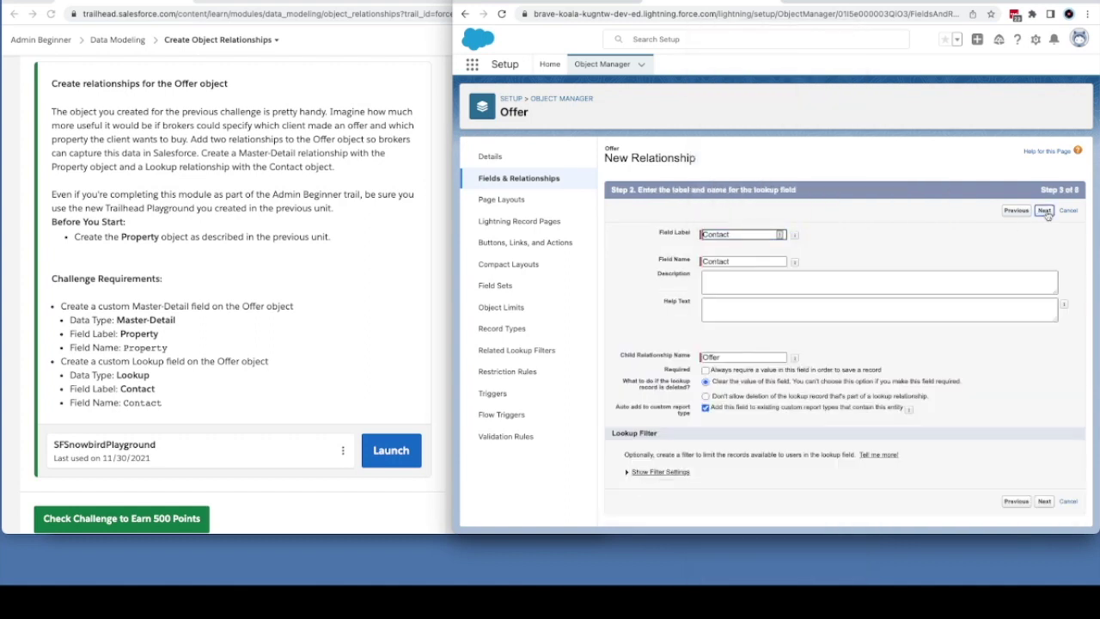
left_click(1044, 212)
left_click(1044, 211)
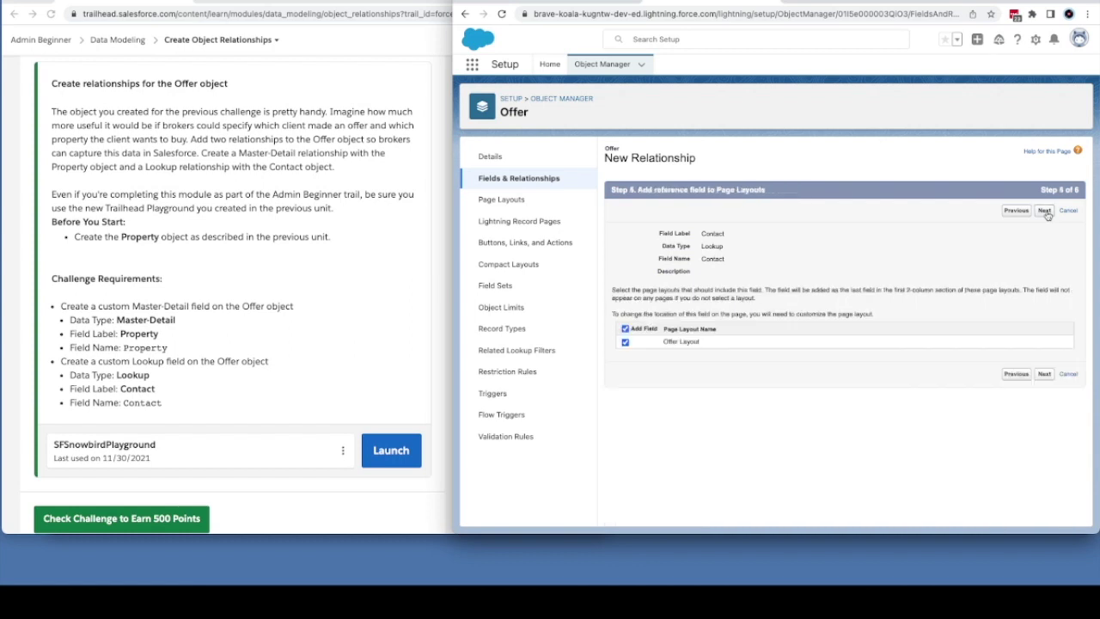
left_click(1045, 212)
left_click(1042, 211)
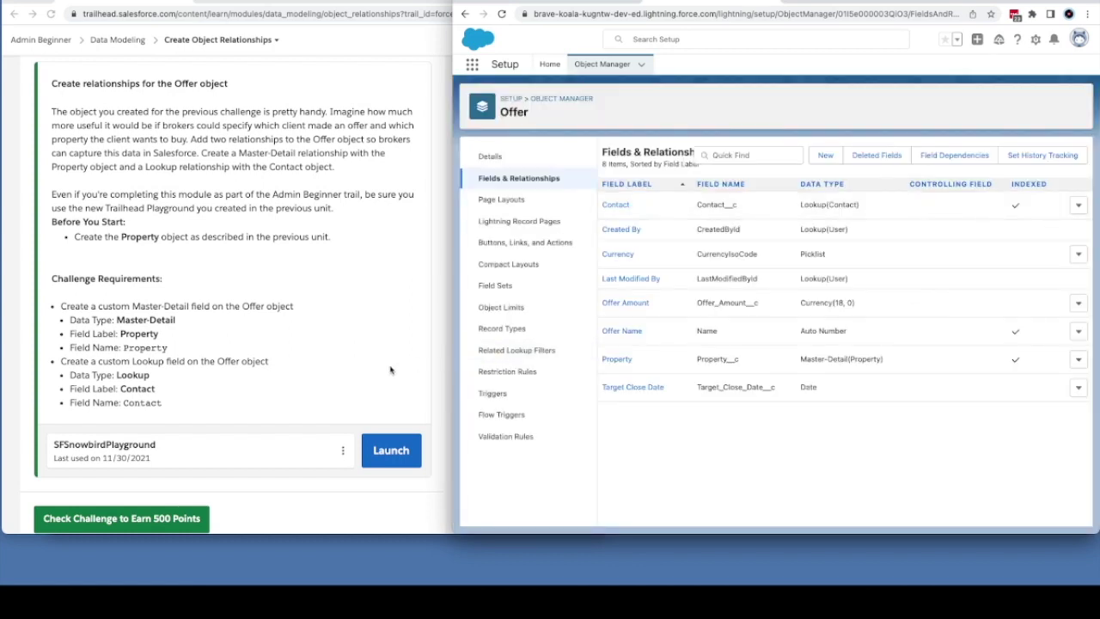
- Submit the Trailhead hands-on challenge for checking and continue to the next unit
left_click(381, 441)
scroll(385, 450, "down", 2)
left_click(178, 433)
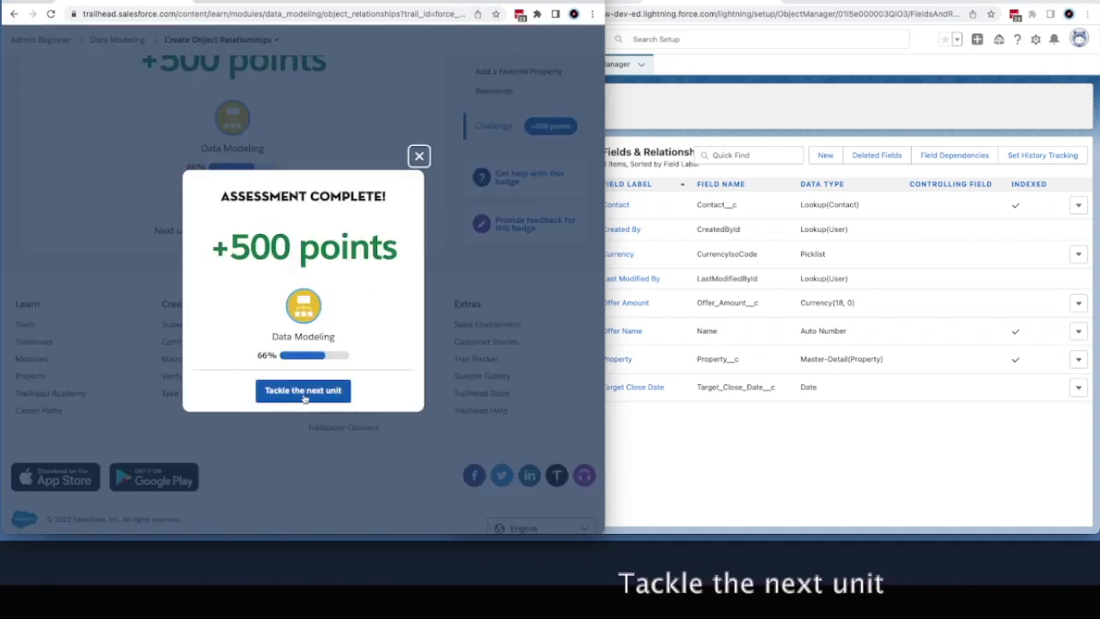
left_click(303, 391)
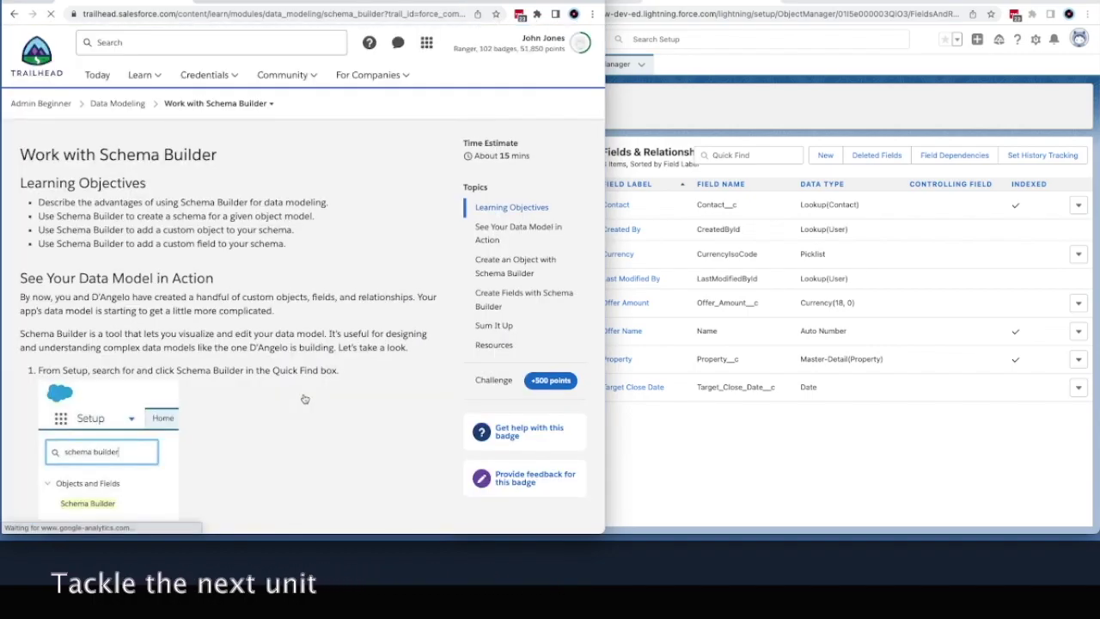